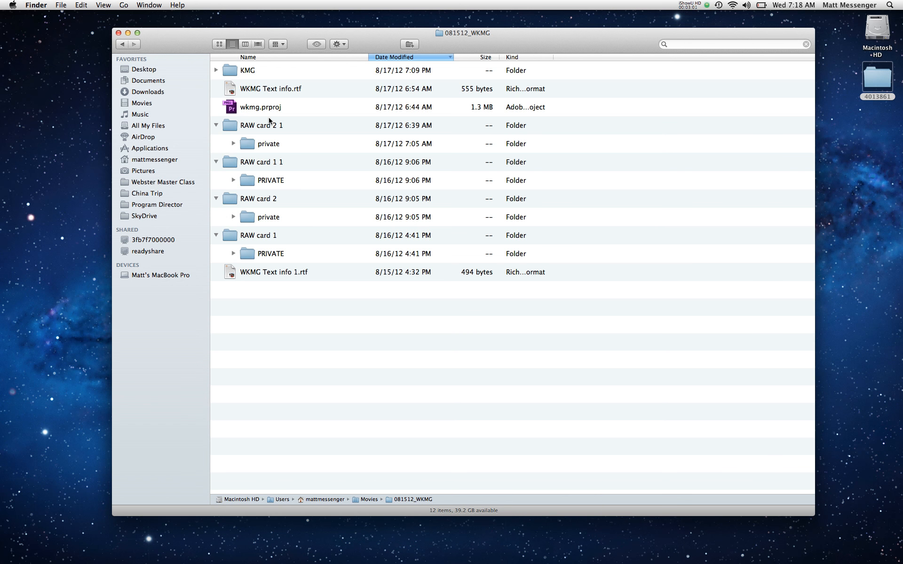
Step: Collapse the four RAW card folders in 081512_WKMG so that their subfolders are hidden
left_click(269, 120)
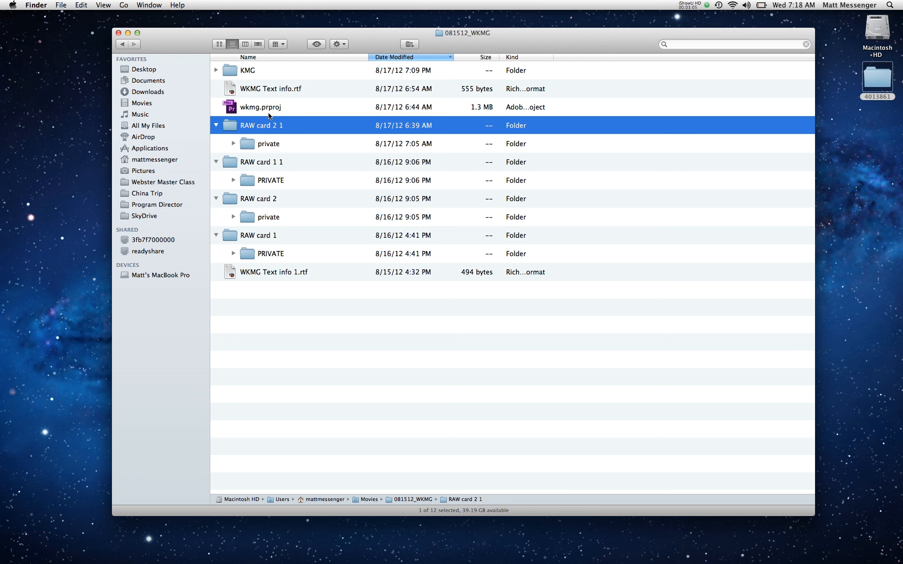
key("Left")
key("Return")
key("Right")
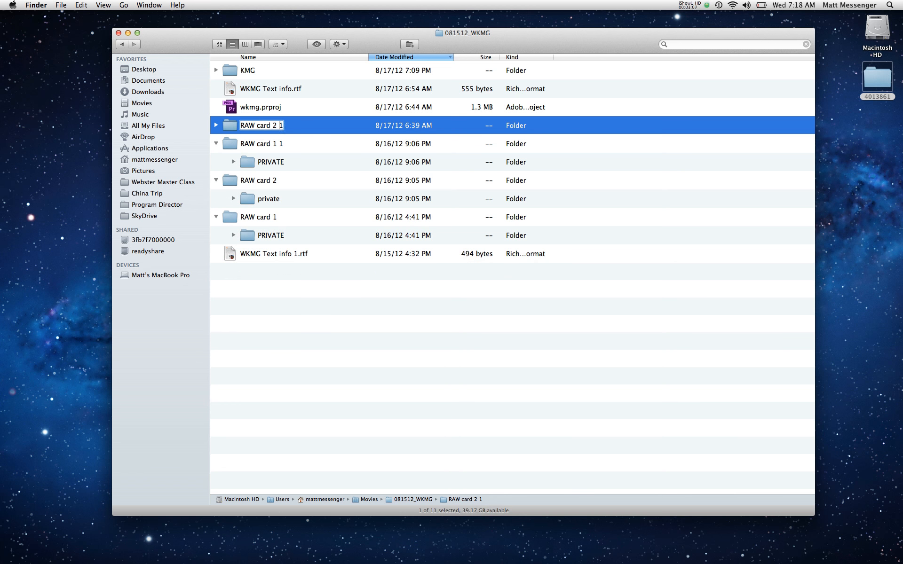
left_click(239, 145)
key("Left")
key("Down")
key("Left")
key("Down")
key("Left")
key("Down")
key("Up")
key("Up")
key("Down")
Step: Create a new folder named Raw inside 081512_WKMG
right_click(257, 205)
left_click(251, 233)
right_click(250, 233)
left_click(287, 238)
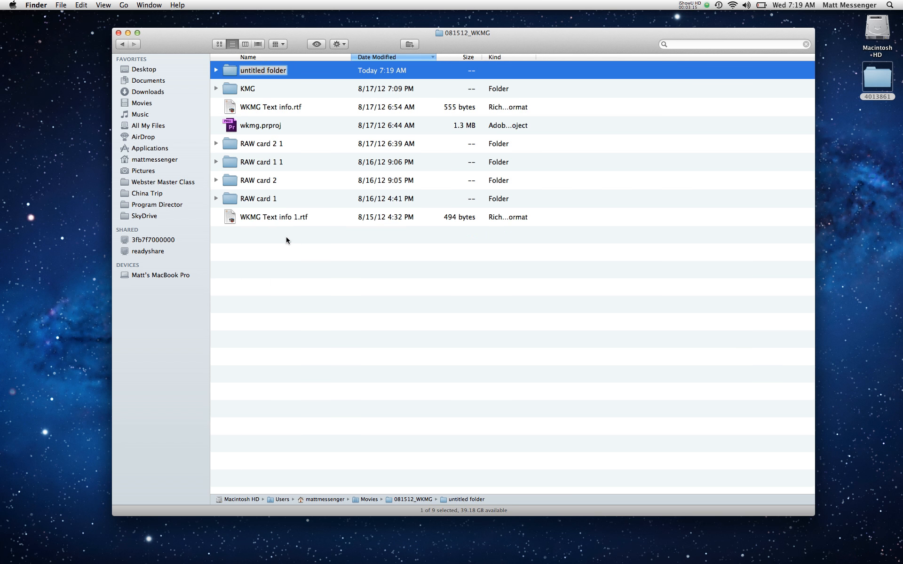
type("R")
right_click(287, 239)
key("a")
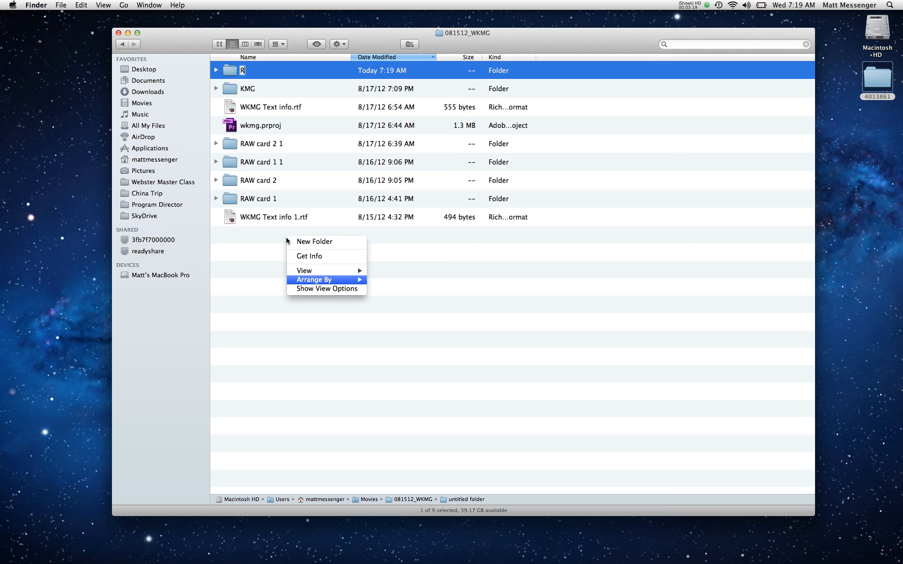
key("w")
left_click(253, 252)
type("aw")
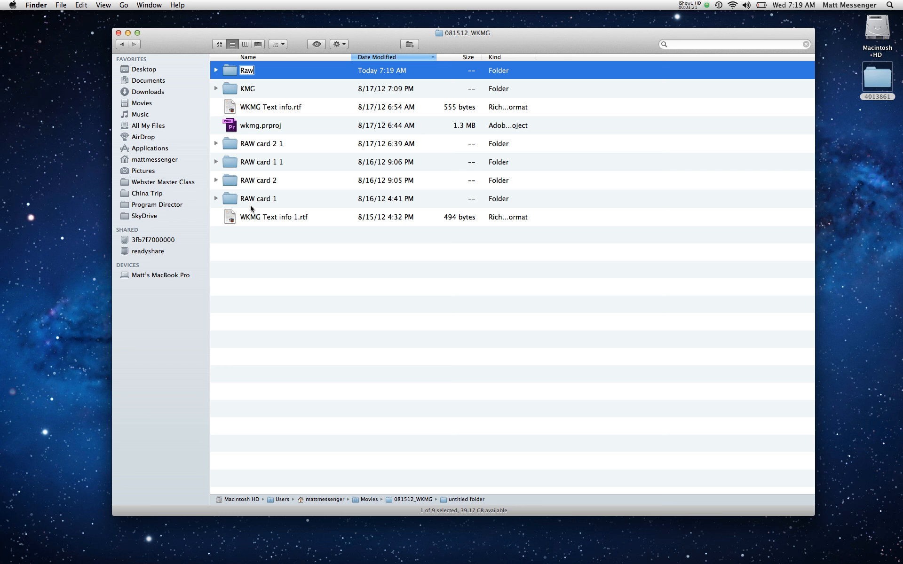
left_click(264, 256)
Step: Move all four RAW card folders into the Raw folder and expand Raw
left_click(270, 144)
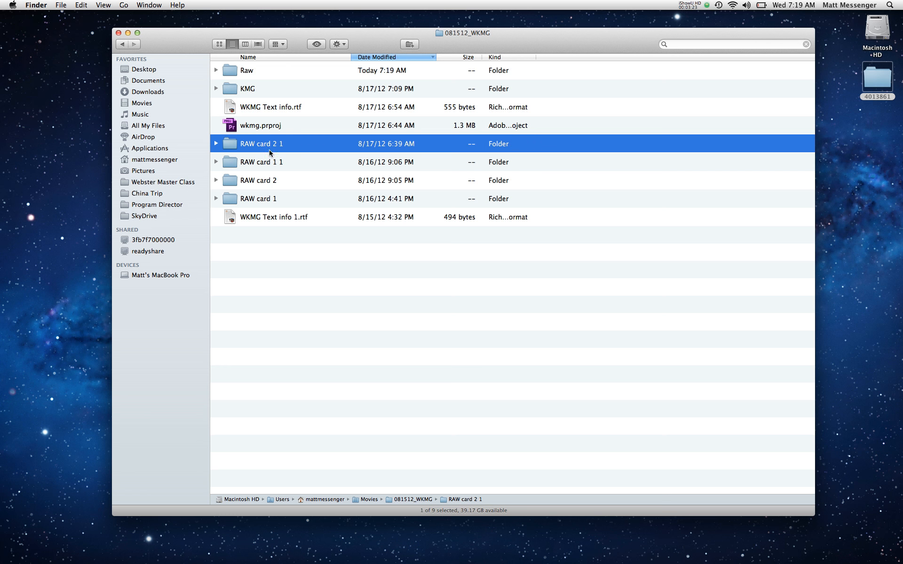
left_click(258, 198, "shift")
left_click_drag(260, 140, 227, 74)
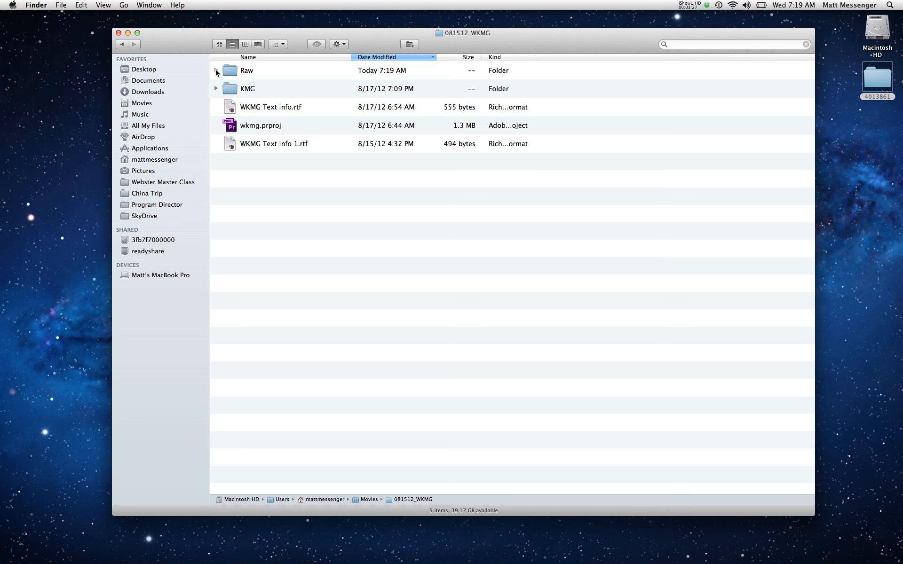
left_click(216, 70)
Step: Check the subfolders of RAW card 1 and RAW card 2, then collapse both folders
left_click(279, 143)
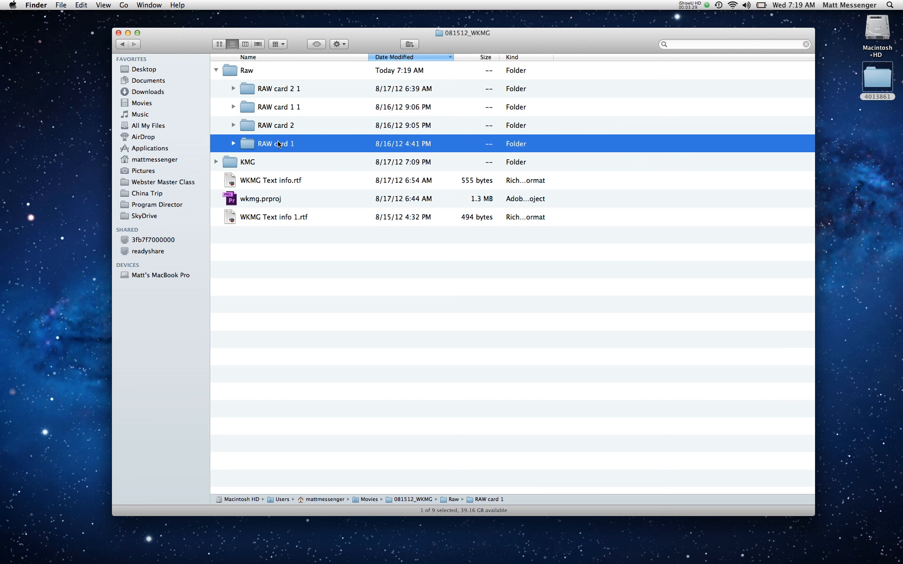
key("Right")
key("Up")
key("Right")
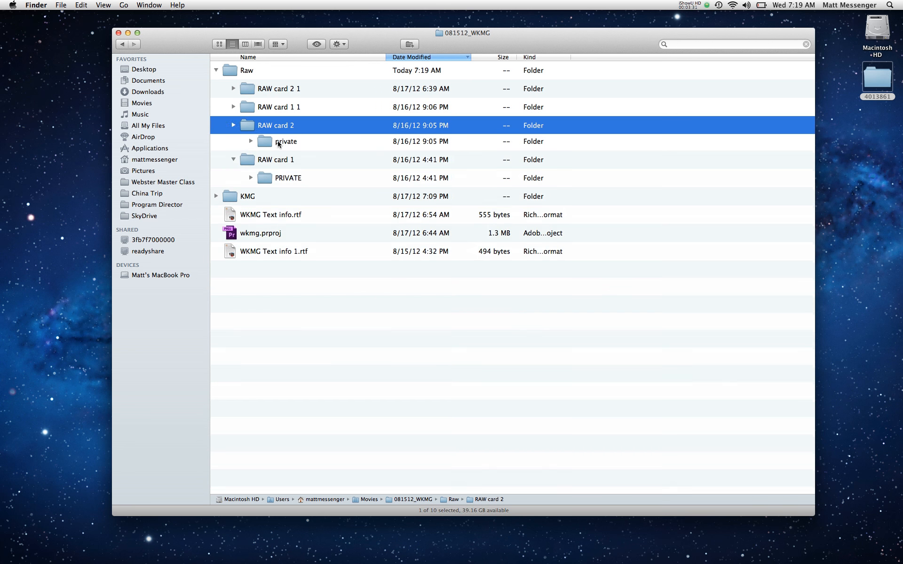
key("Left")
key("Down")
key("Left")
key("Up")
key("Down")
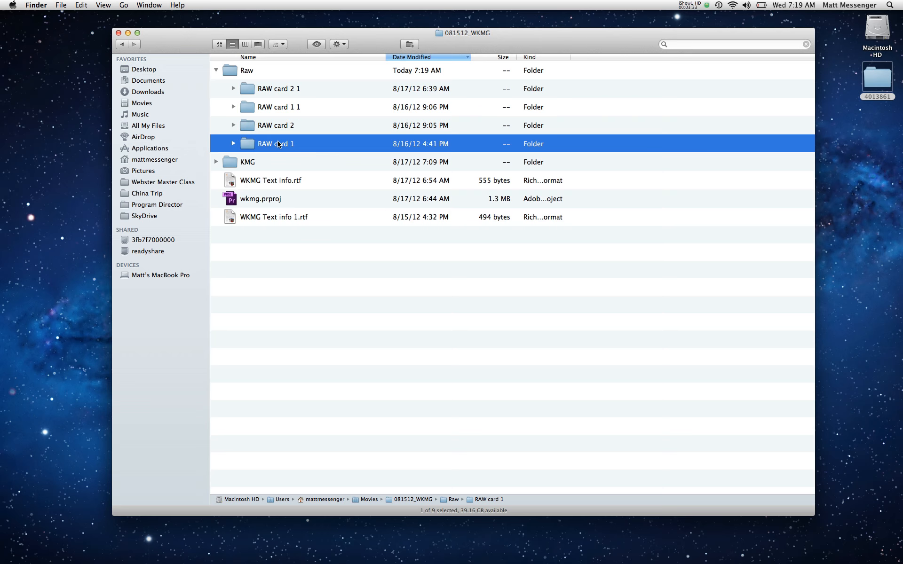
Step: Check the subfolders of RAW card 1 1 and RAW card 2 1, then collapse both folders
key("Up")
key("Up")
key("Down")
key("Down")
key("Up")
key("Up")
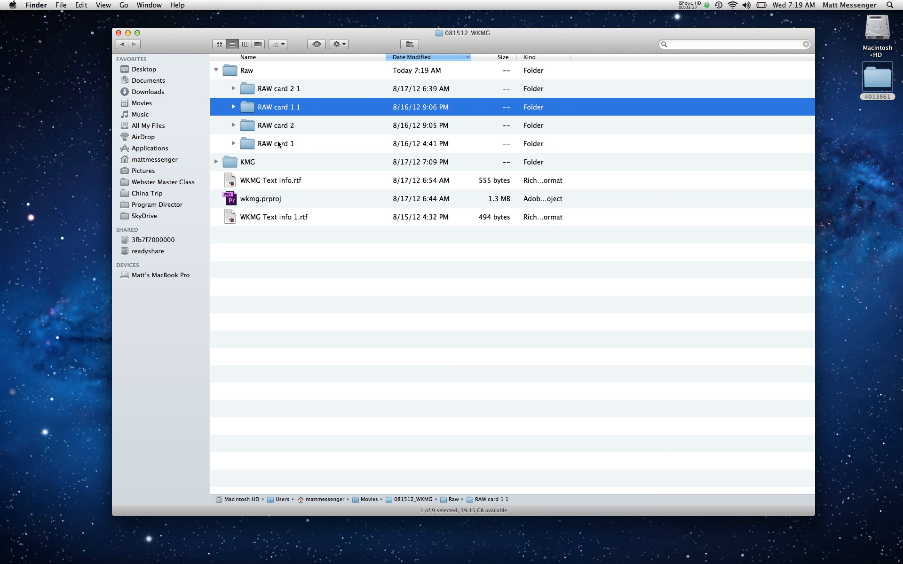
key("Right")
key("Up")
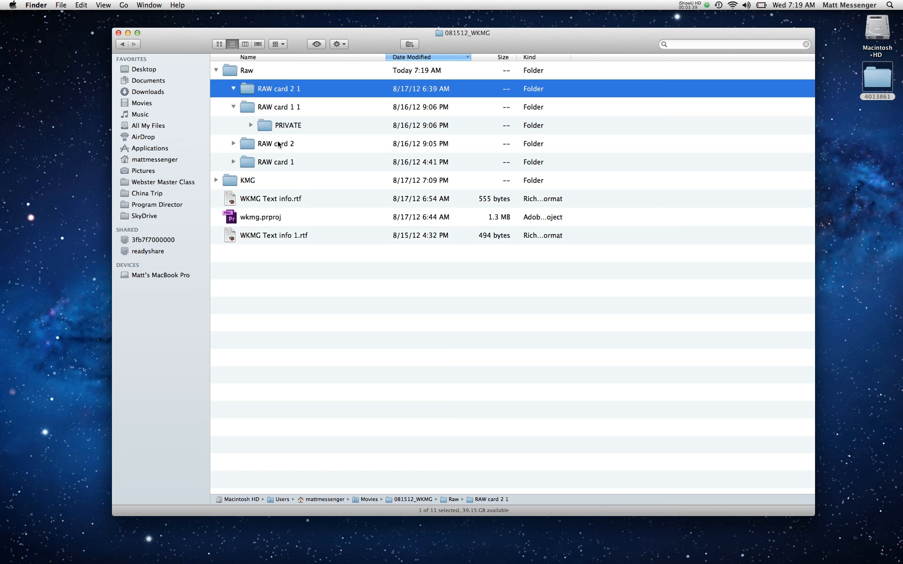
key("Right")
key("Down")
key("Down")
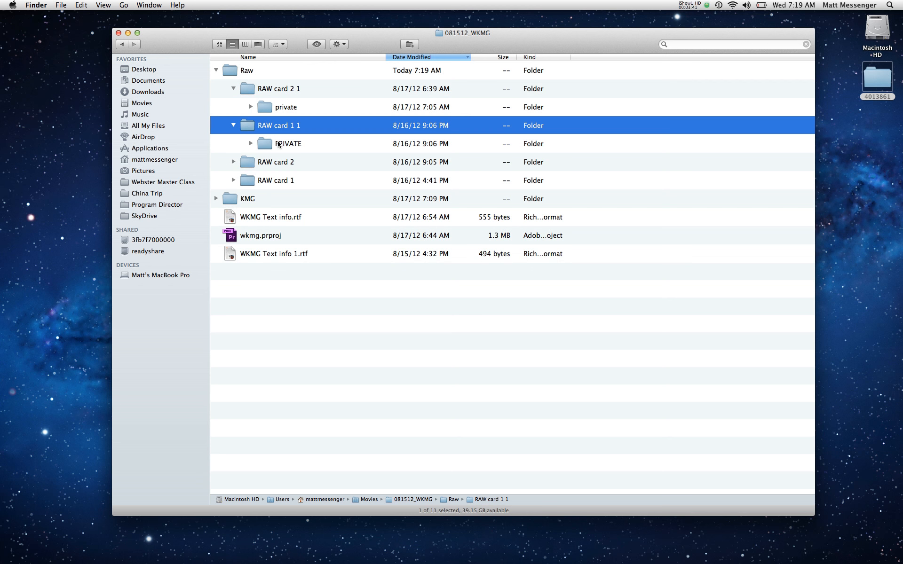
key("Up")
key("Up")
key("Left")
key("Down")
key("Left")
key("Up")
Step: Go through the items below the Raw folder and briefly preview WKMG Text info.rtf
key("Down")
key("Down")
key("Down")
key("Down")
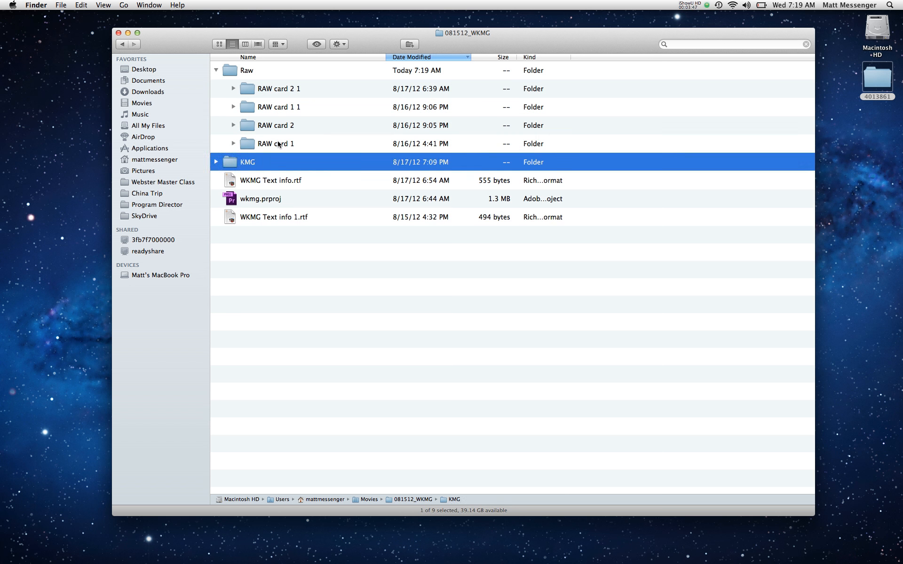
key("Down")
key("space")
key("space")
key("Down")
key("Down")
Step: Expand RAW card 2 1 and its private folder, and expand AVCHD together with its nested subfolders
key("Up")
key("Up")
key("Up")
key("Up")
key("Up")
key("Up")
key("Up")
key("Up")
key("Down")
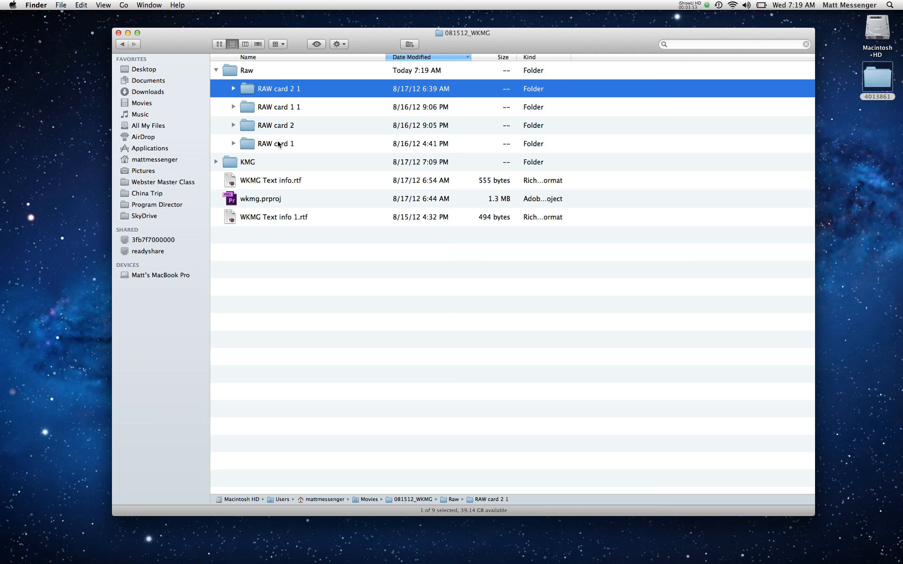
key("Right")
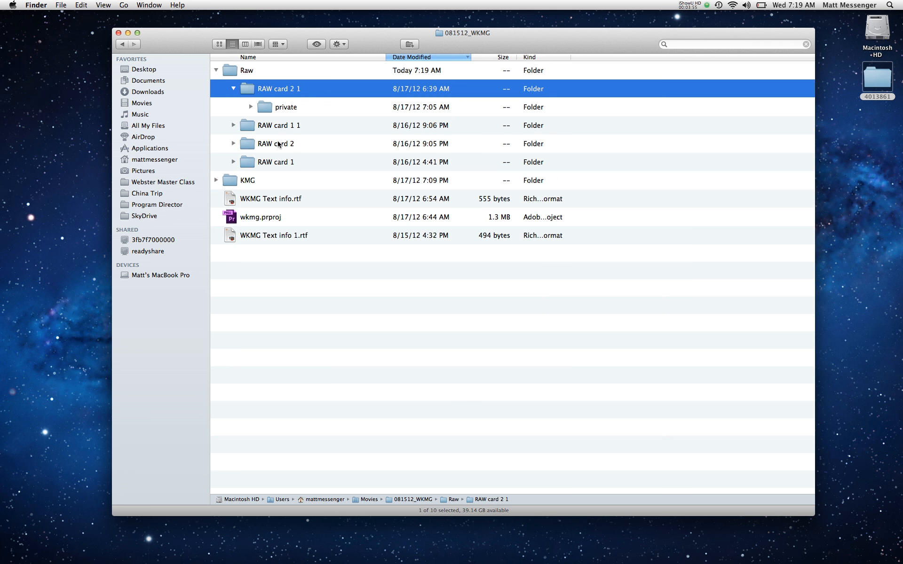
key("Down")
key("Right")
key("Down")
key("Left")
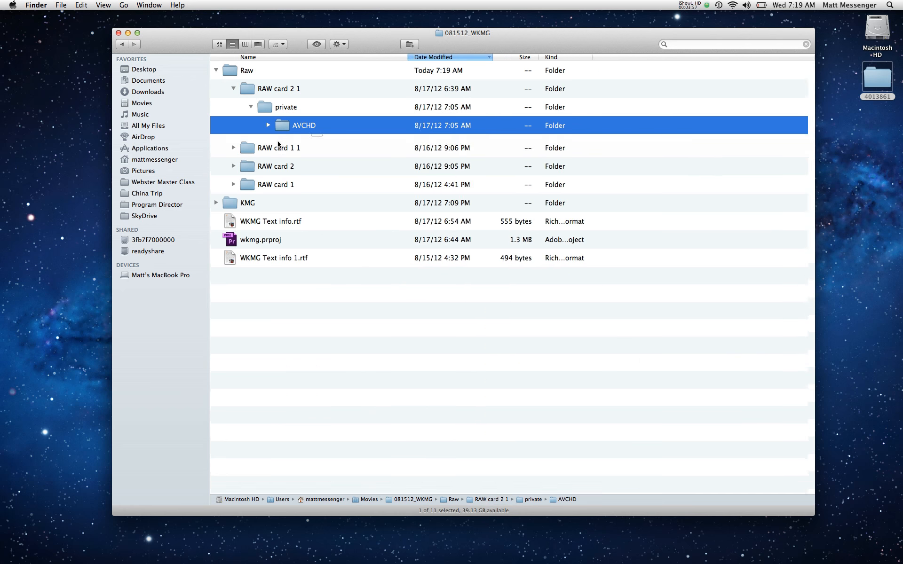
key("Up")
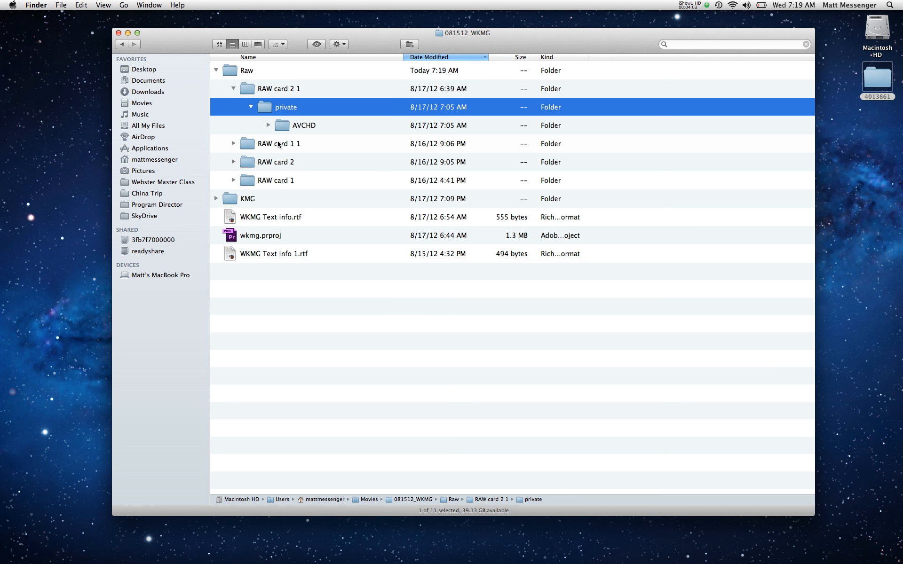
key("Down")
key("alt+Right")
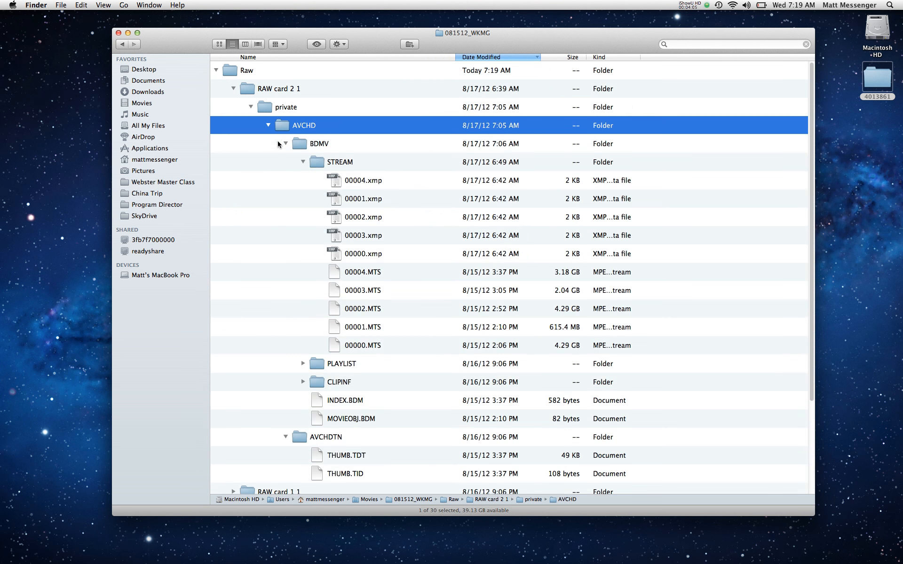
Step: Collapse the STREAM folder and look through the remaining contents of BDMV
key("Down")
key("Down")
key("Left")
key("Down")
key("Down")
key("Down")
key("Down")
key("Down")
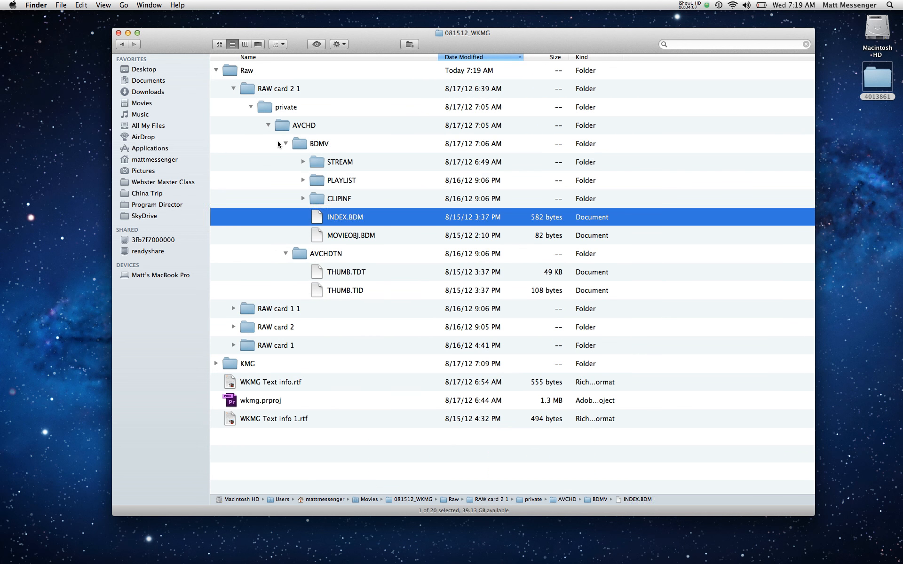
Step: Expand the STREAM folder again and examine the media files inside it
key("Up")
key("Up")
key("Up")
key("Up")
key("Up")
key("Up")
key("Down")
key("Right")
key("Down")
key("Down")
key("Down")
key("Down")
key("Up")
key("Up")
key("Up")
key("Up")
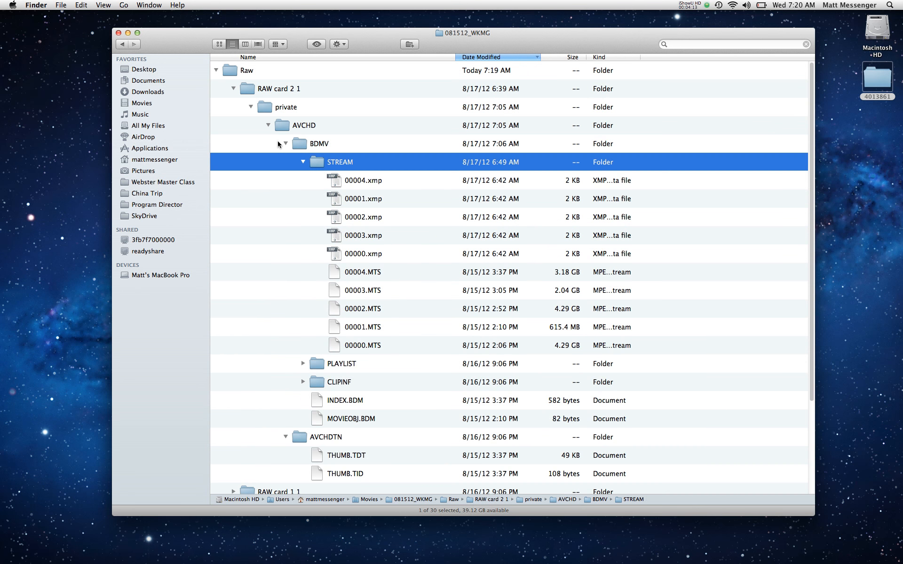
Step: Collapse the STREAM, BDMV and AVCHD folders under RAW card 2 1
key("Left")
key("Left")
key("Left")
key("Left")
key("Left")
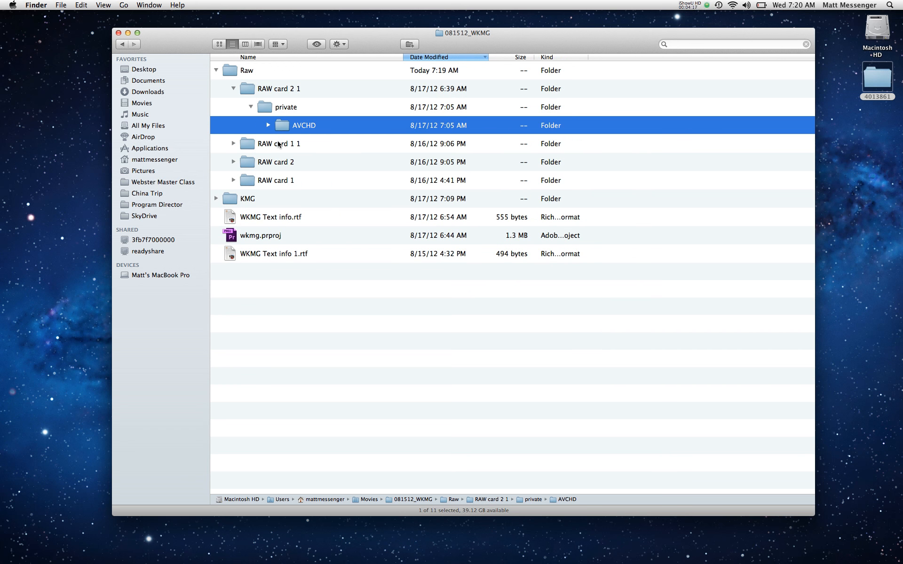
Step: Expand AVCHD, BDMV and STREAM again and select the 00004.MTS clip
key("Right")
key("Down")
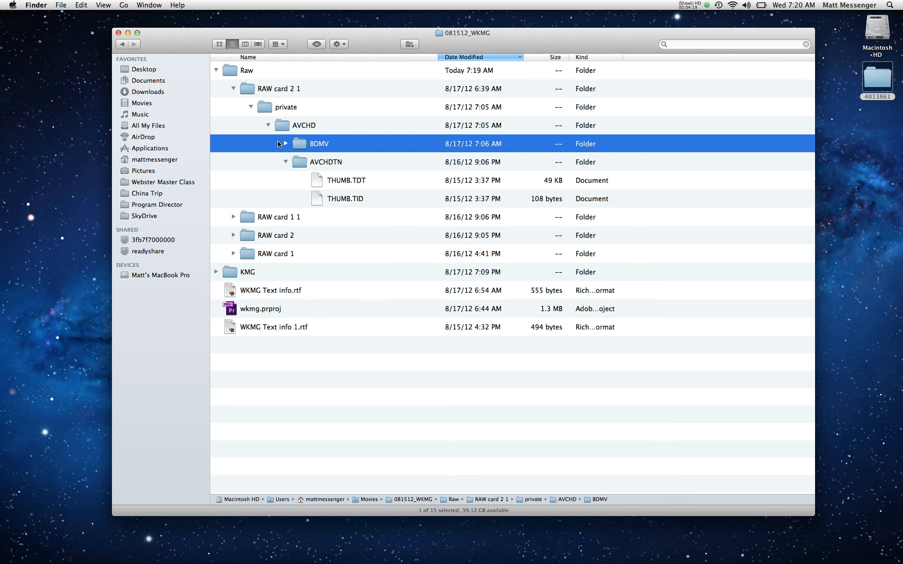
key("Right")
key("Down")
key("Right")
key("Down")
key("Down")
key("Down")
key("Down")
key("Down")
key("Down")
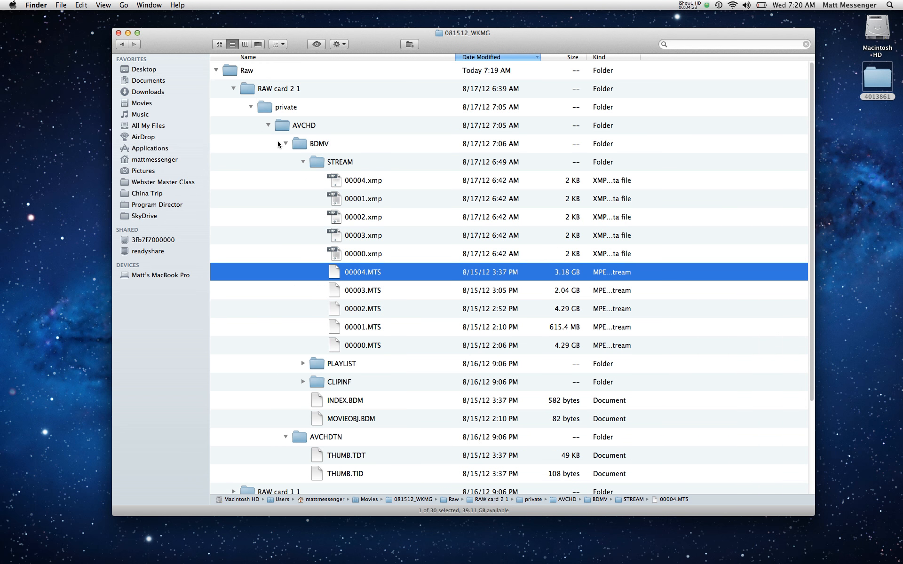
Step: Collapse the whole folder hierarchy from STREAM up to RAW card 2 1
key("Up")
key("Up")
key("Up")
key("Up")
key("Up")
key("Up")
key("Left")
key("Up")
key("Left")
key("Up")
key("Left")
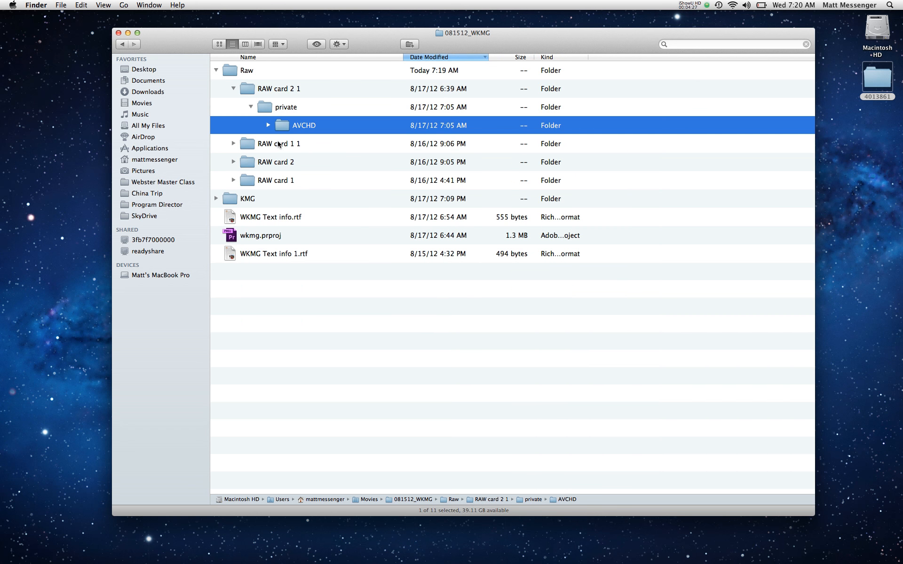
key("Up")
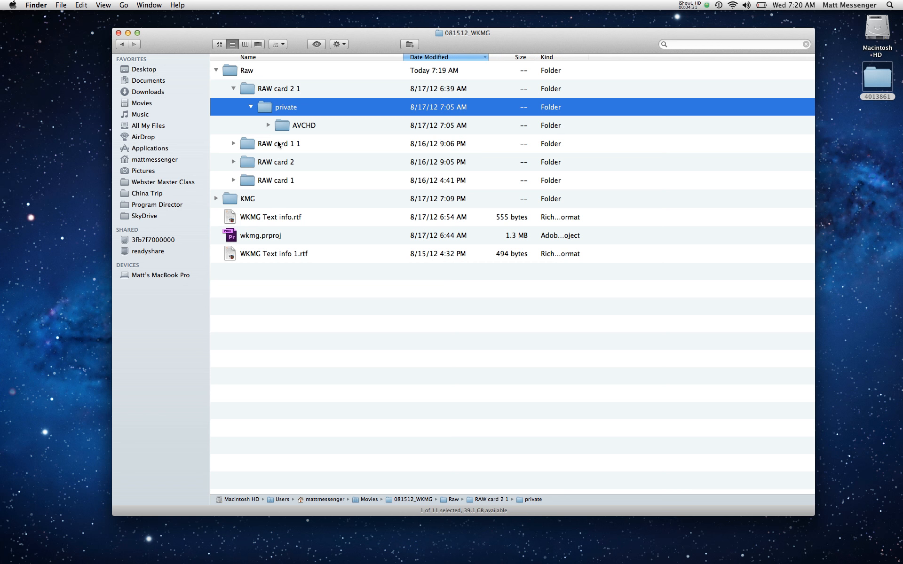
key("Left")
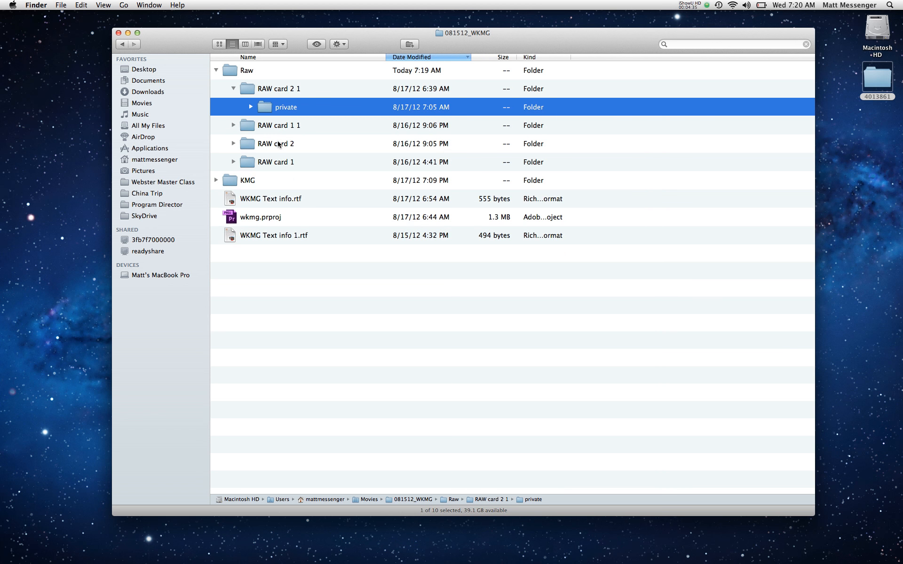
key("Left")
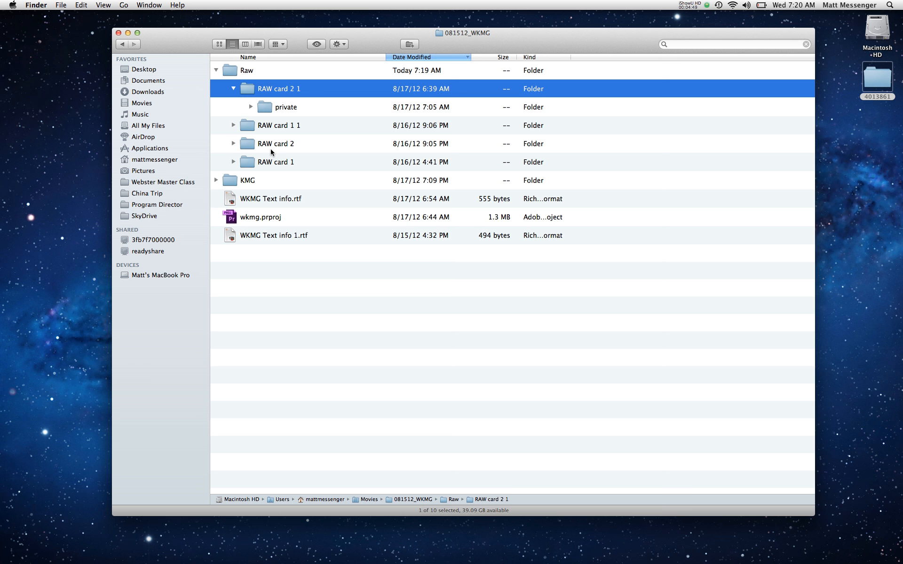
key("Left")
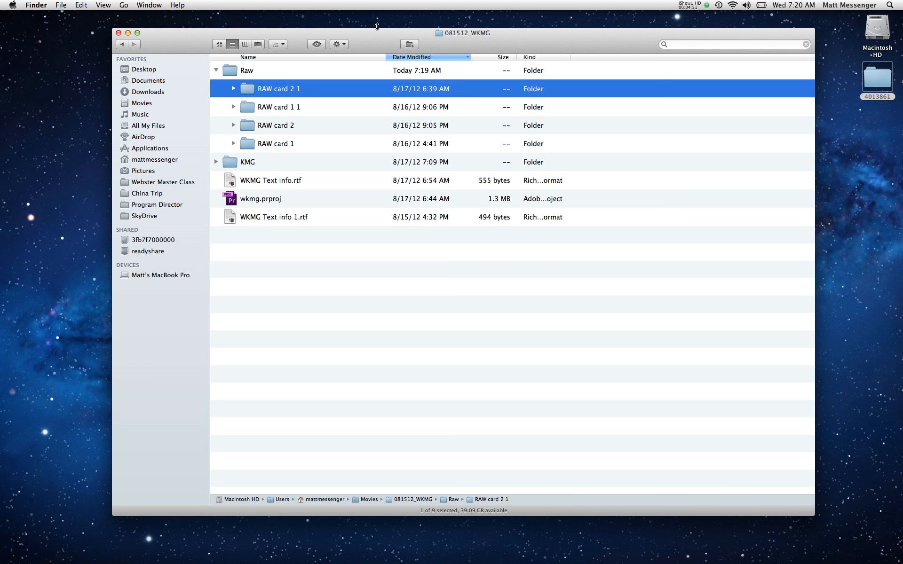
Step: Switch to the minimized AVCHD FILE MANAGMENT.docx in Word and move its window aside to reveal the Finder folder list
right_click(432, 212)
left_click(311, 366)
left_click(311, 367)
mouse_move(477, 560)
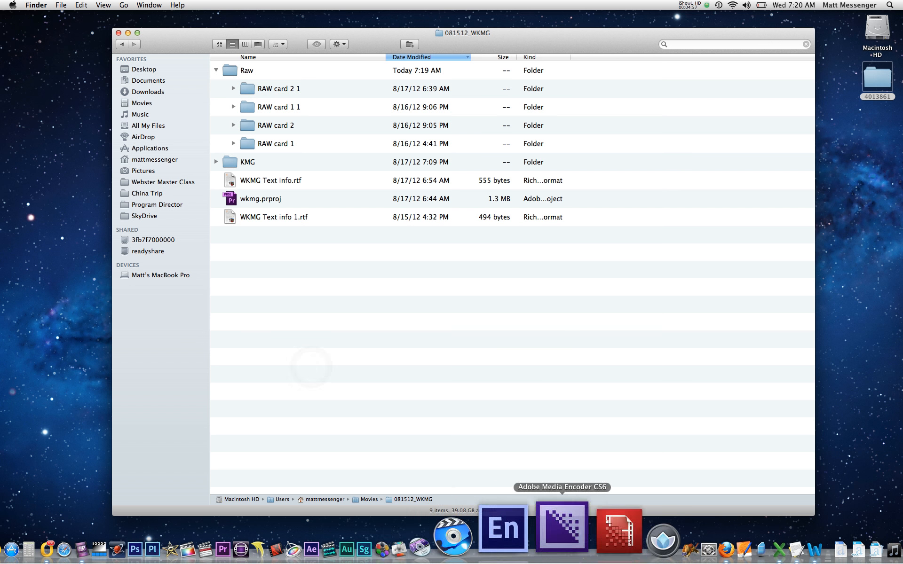
left_click(311, 528)
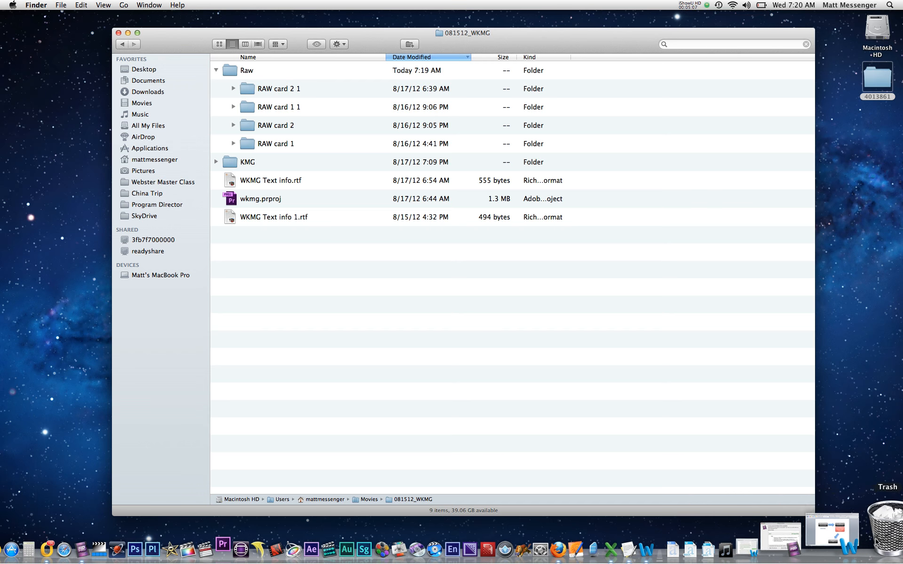
left_click(868, 543)
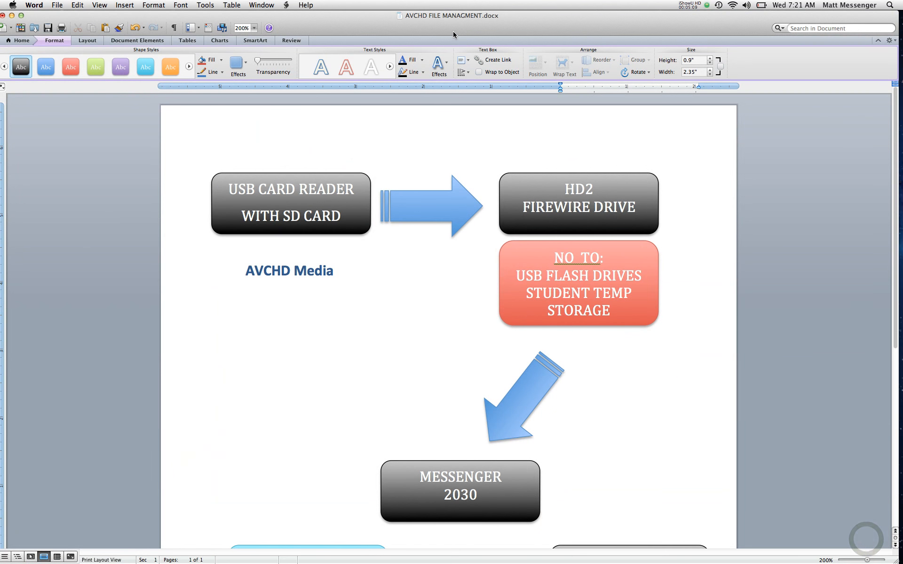
left_click_drag(349, 28, 669, 14)
scroll(562, 230, "down", 10)
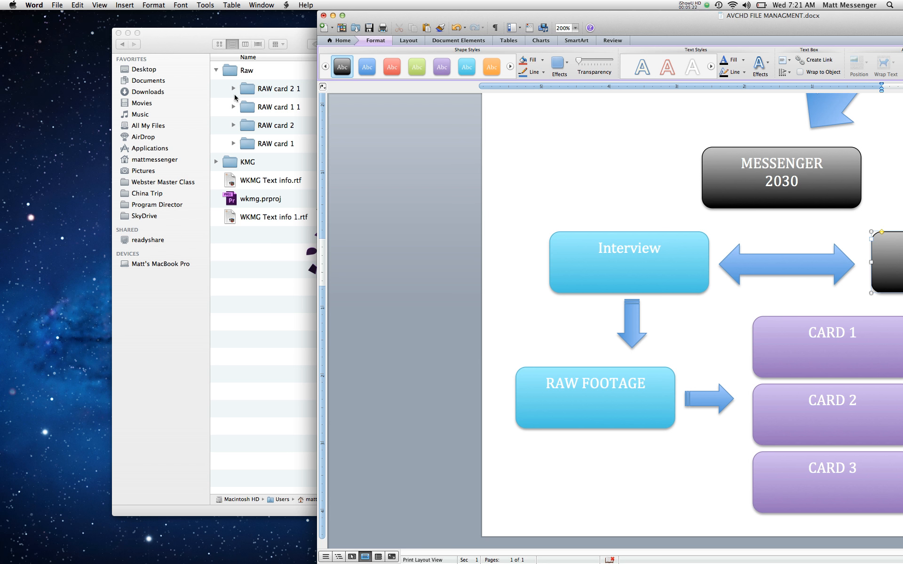
Step: Return to Finder, expand the RAW card 2 1 folder and select it
left_click(233, 89)
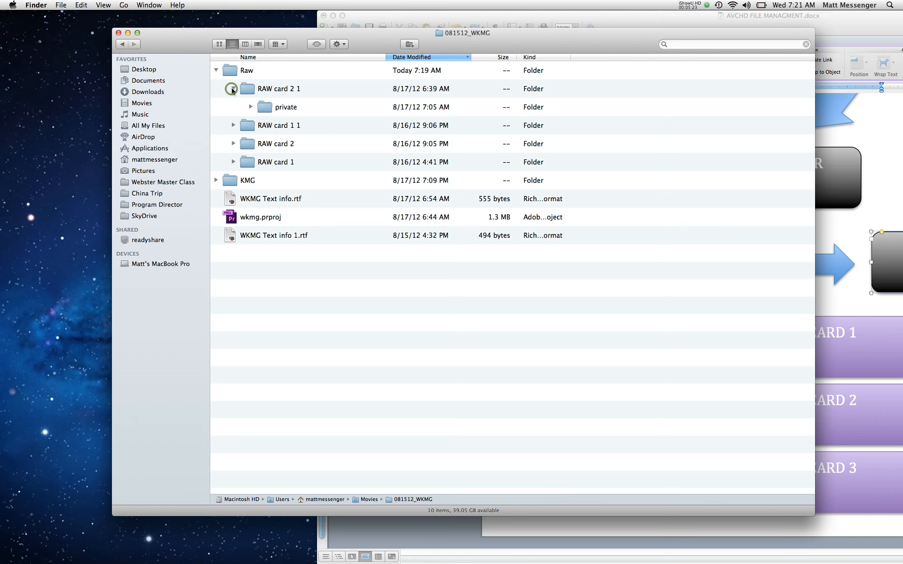
left_click(250, 106)
left_click(250, 107)
left_click(288, 96)
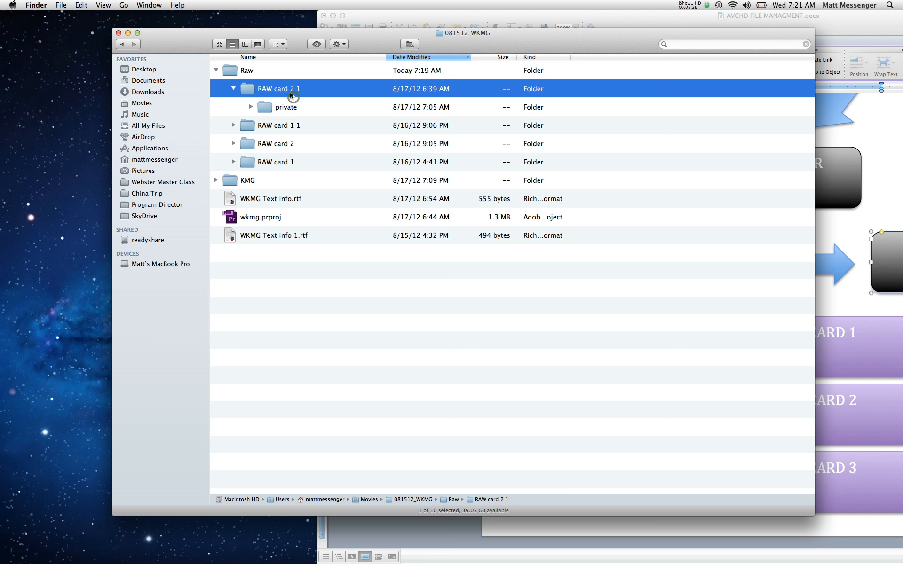
Step: Try renaming the RAW card 2 1 folder to Camera 2 Interviews, and undo the rename
left_click(287, 90)
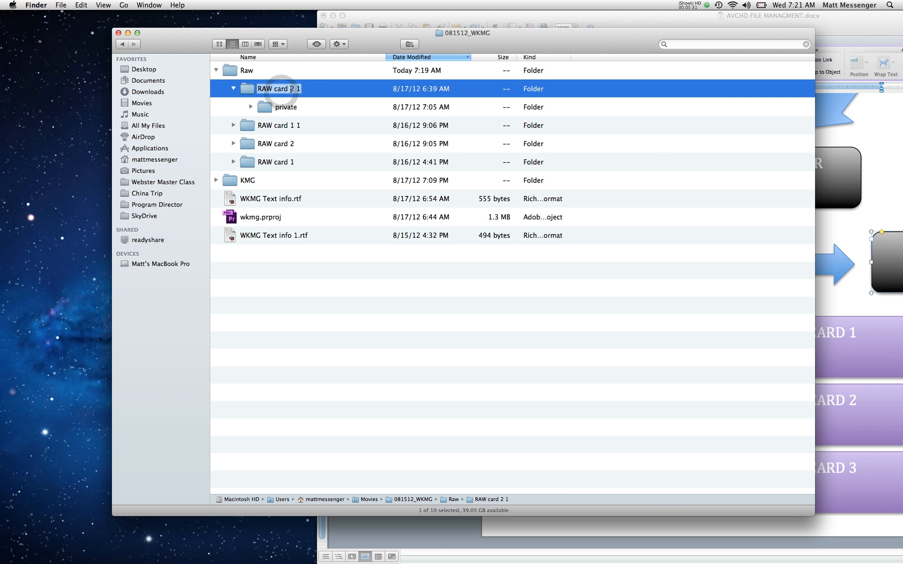
type("Camera 2")
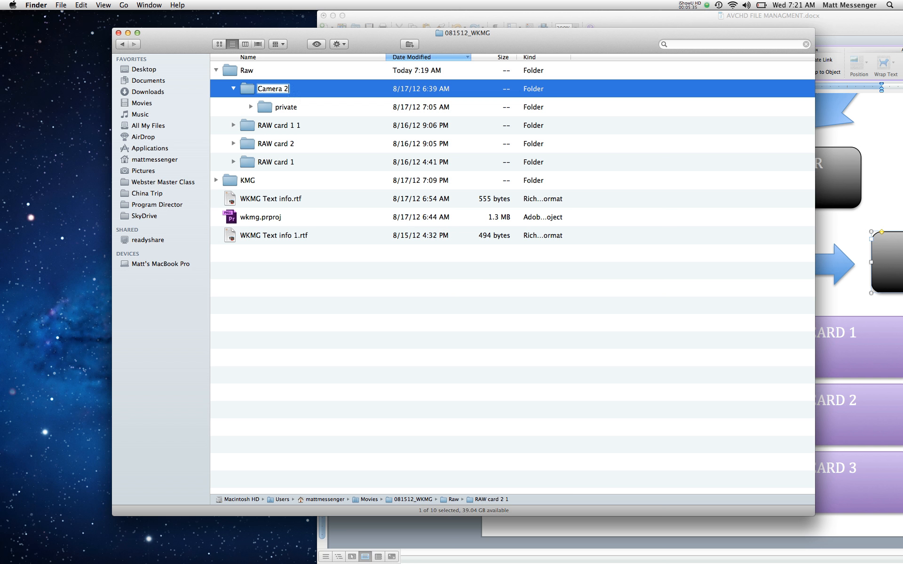
type(" Interviews")
left_click(292, 127)
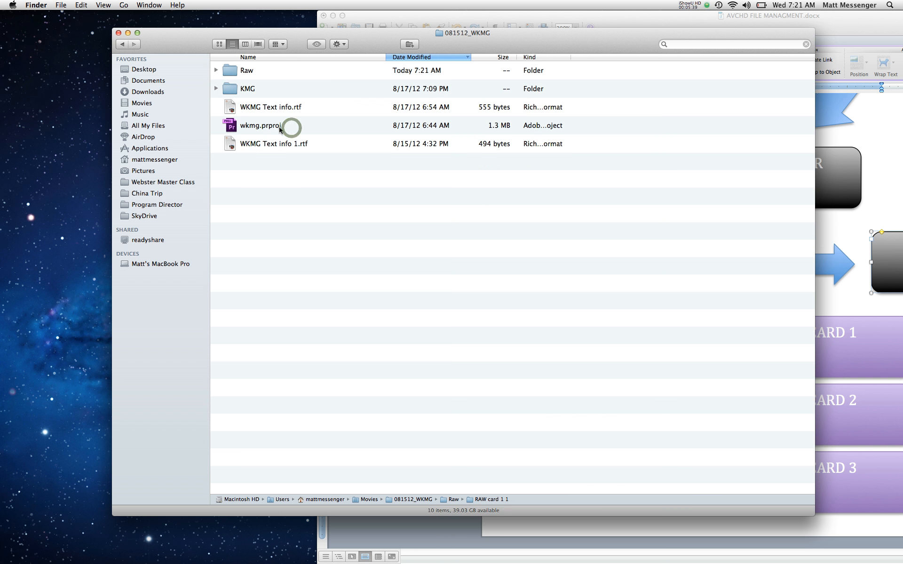
left_click(236, 73)
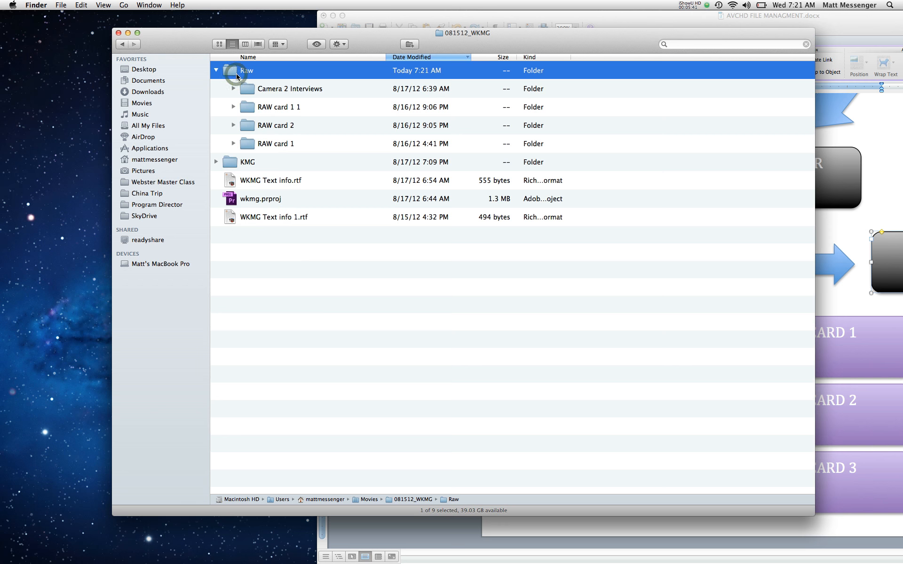
key("super+z")
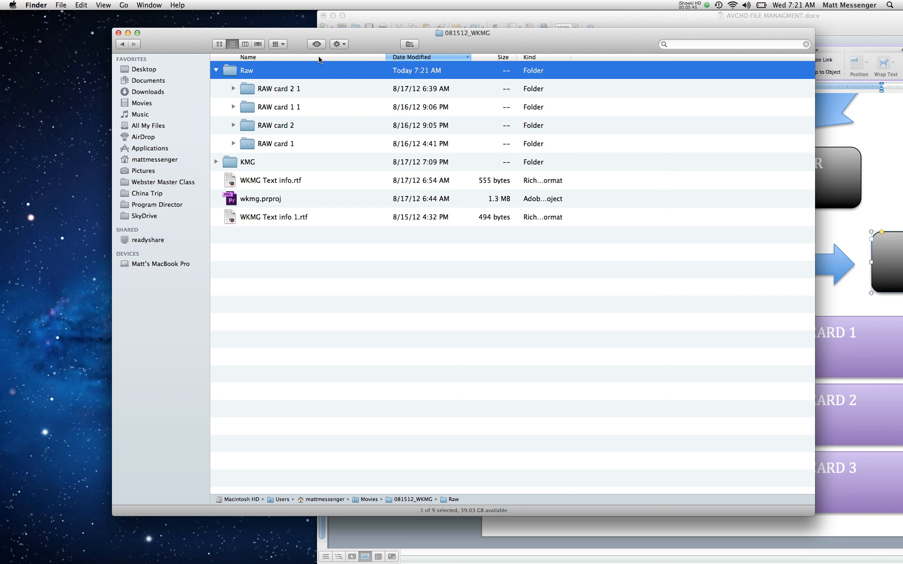
Step: Launch Adobe Premiere Pro CS6 and minimize the Word document, moving the welcome window higher on the screen
left_click(399, 15)
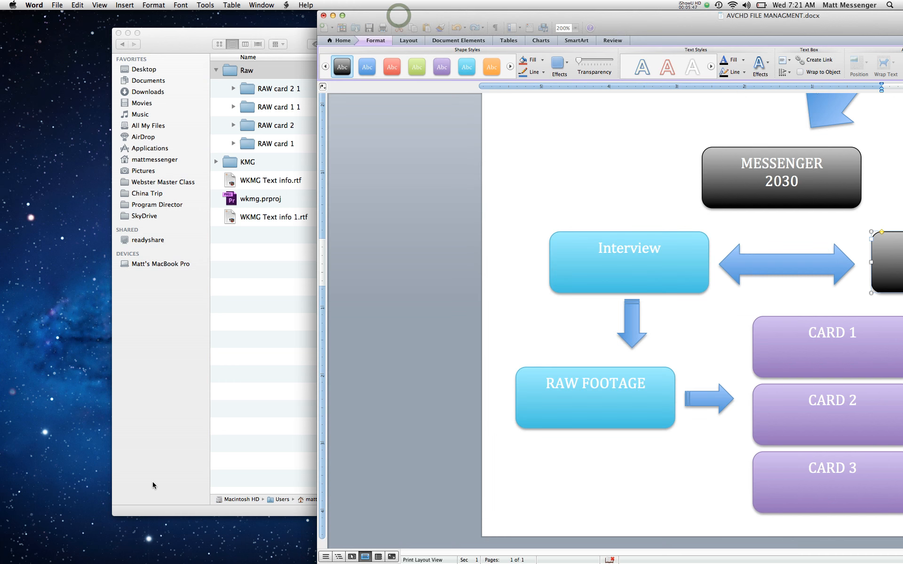
mouse_move(433, 531)
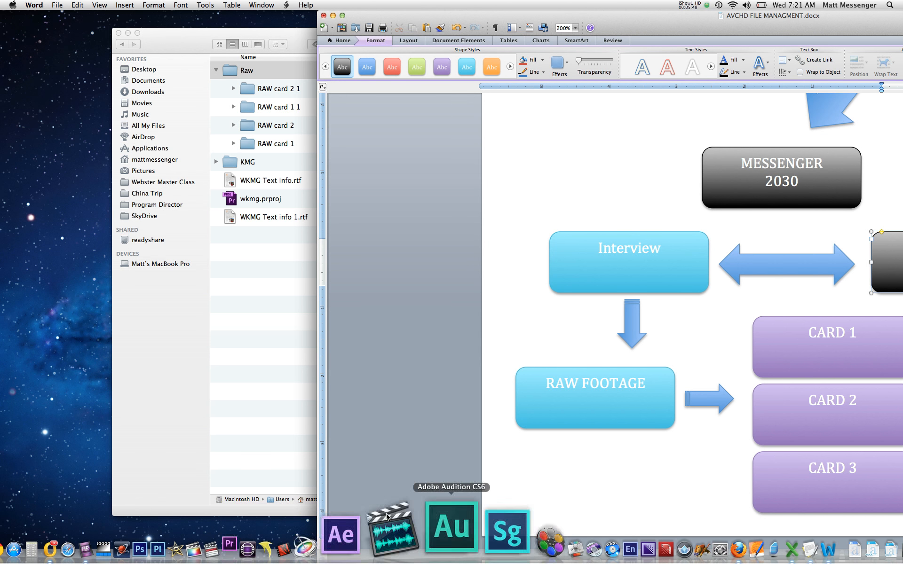
left_click(305, 534)
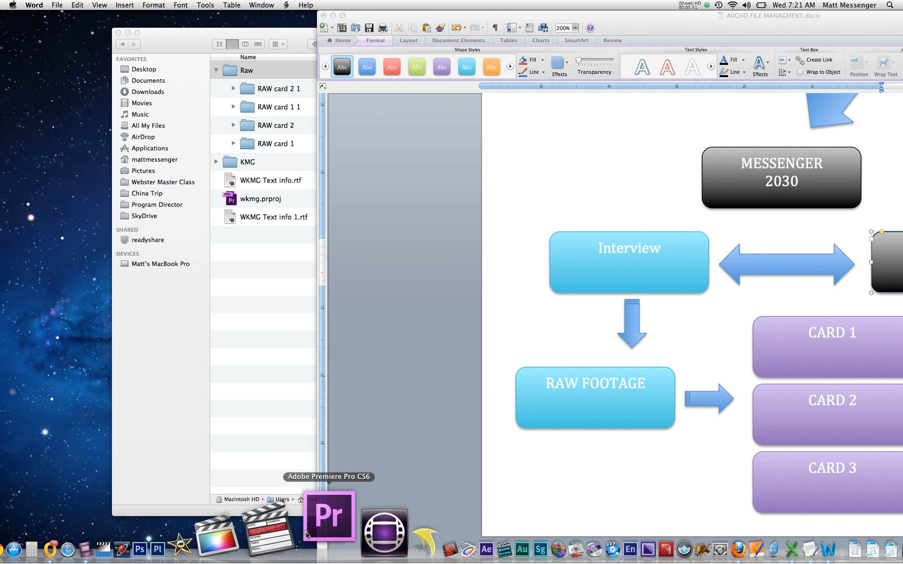
left_click(333, 16)
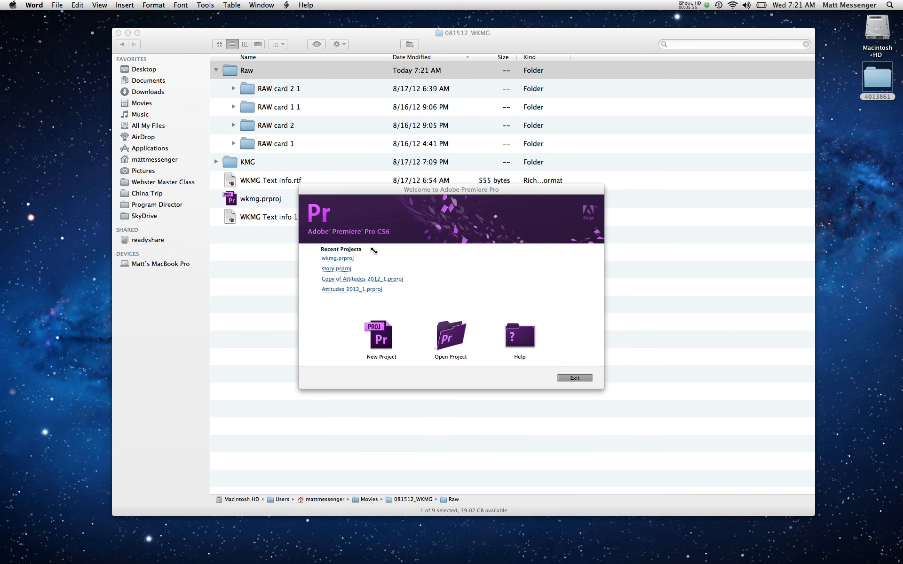
left_click_drag(389, 192, 398, 83)
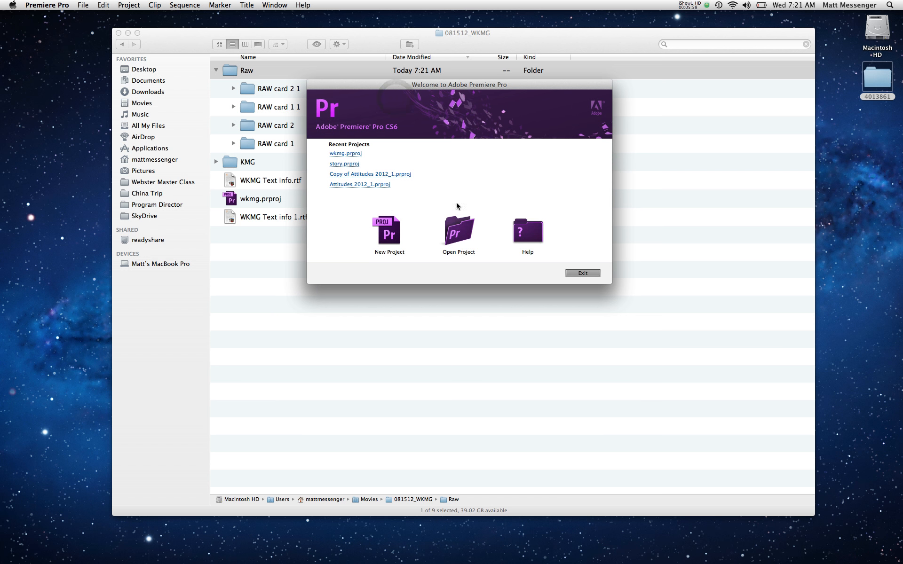
Step: Start a new Premiere Pro project and set its capture format to HDV
left_click(380, 239)
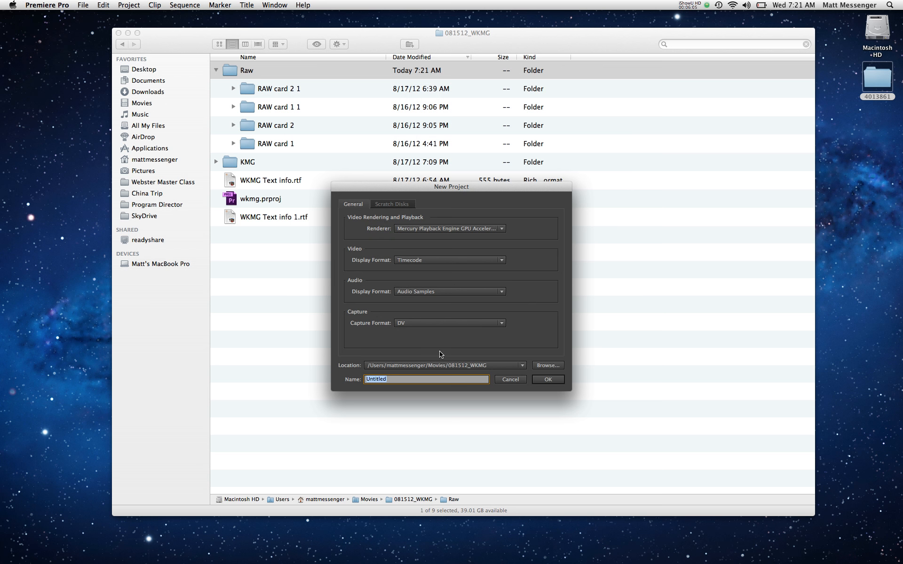
left_click(426, 323)
left_click(407, 338)
left_click(408, 324)
left_click(421, 324)
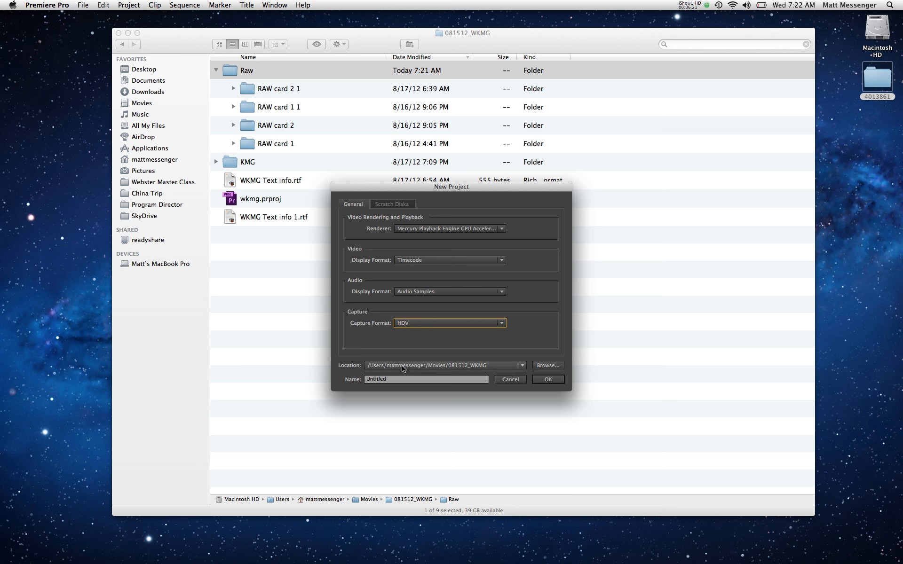
Step: Choose the 081512_WKMG folder as the project location and name the project WKMG Interviews
left_click(555, 366)
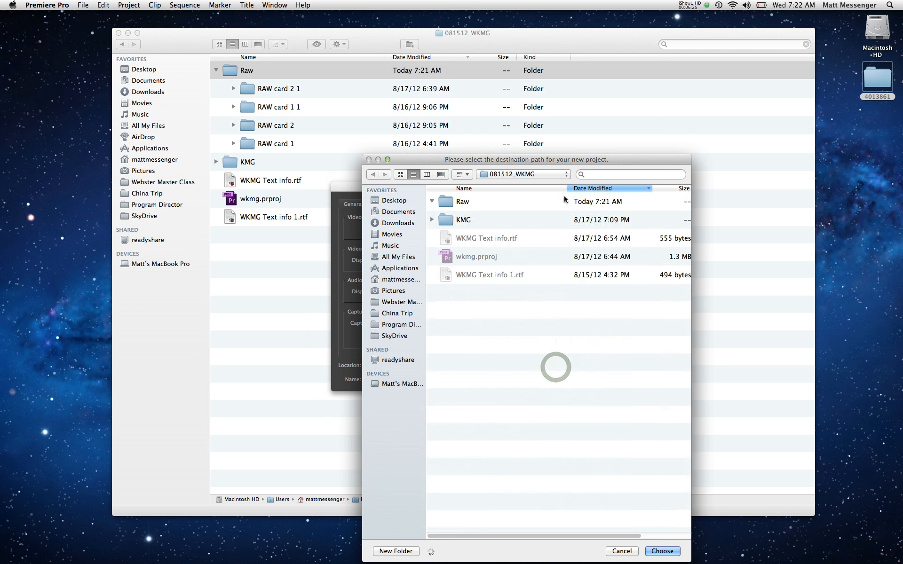
left_click(511, 175)
left_click(499, 184)
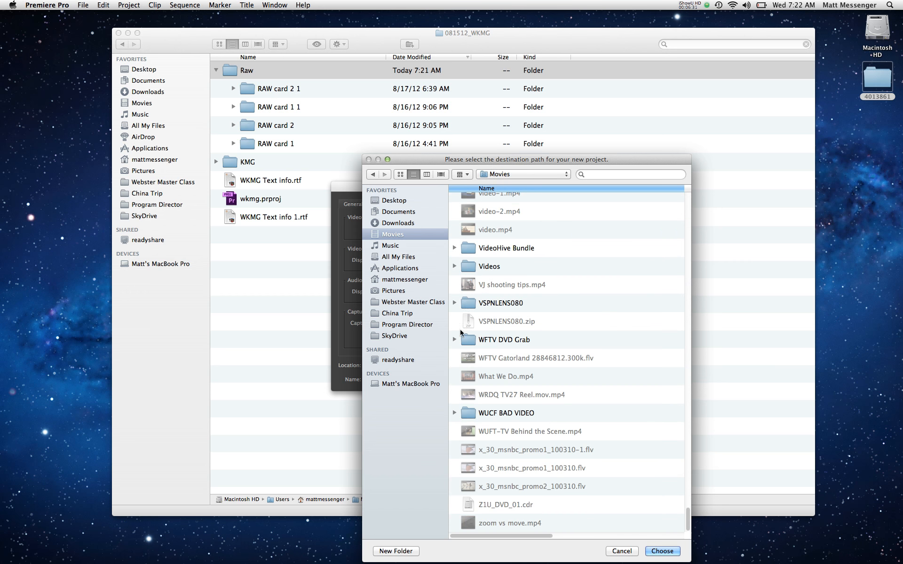
scroll(465, 305, "up", 3)
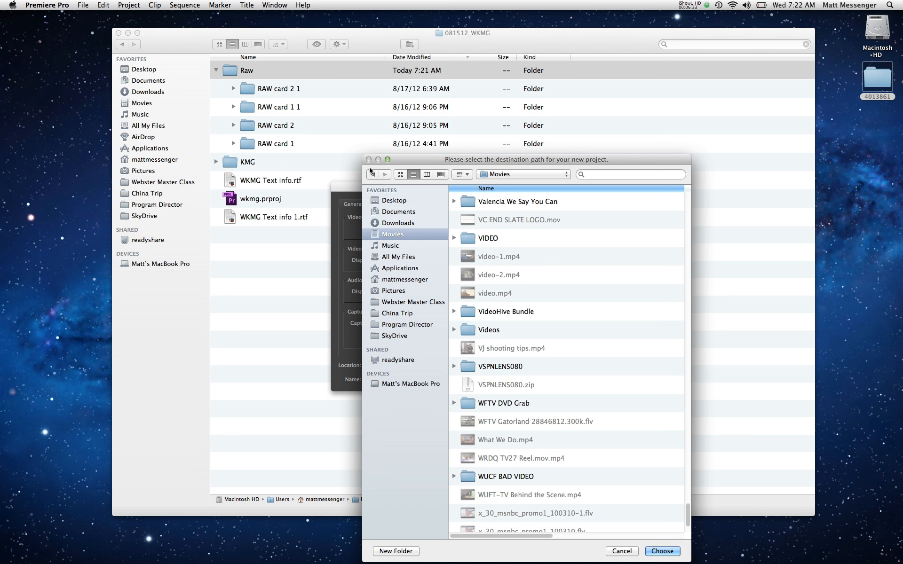
left_click(372, 177)
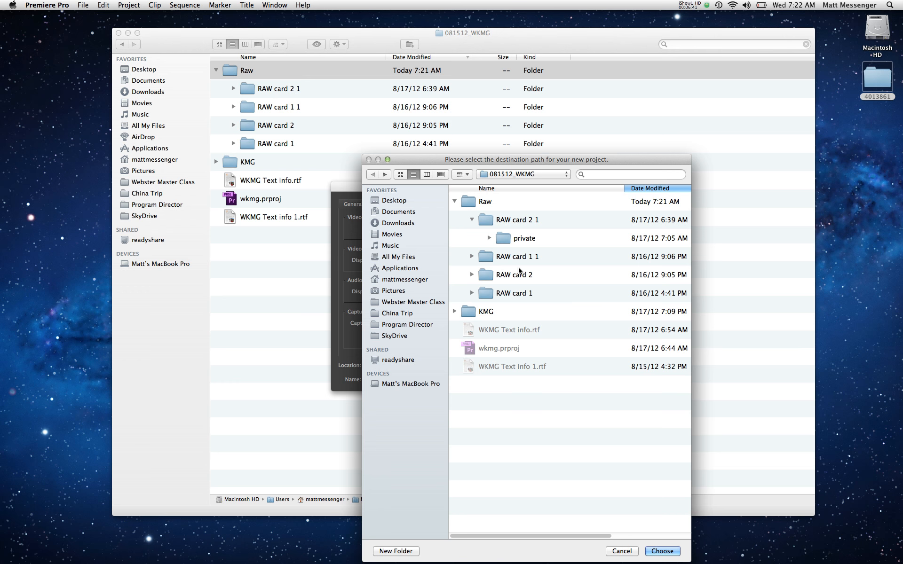
left_click(663, 551)
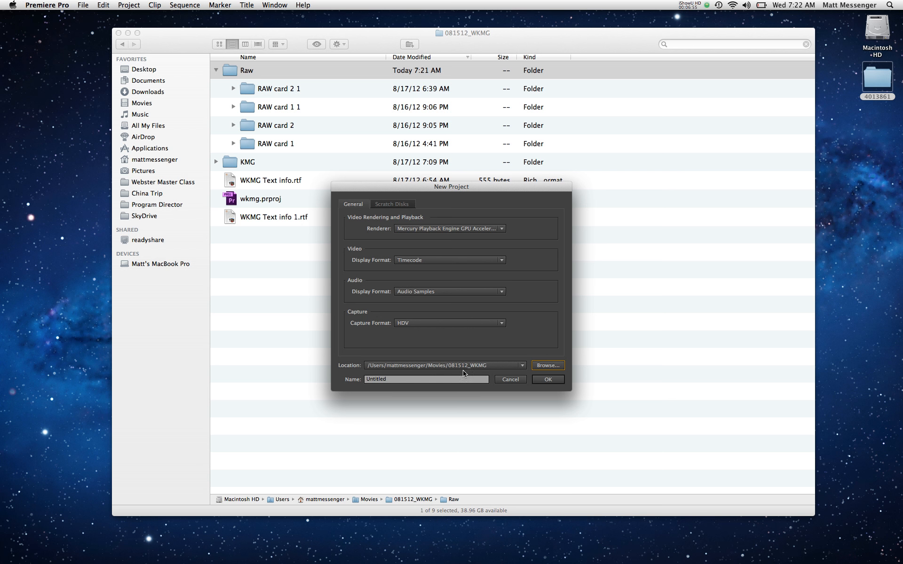
left_click(436, 382)
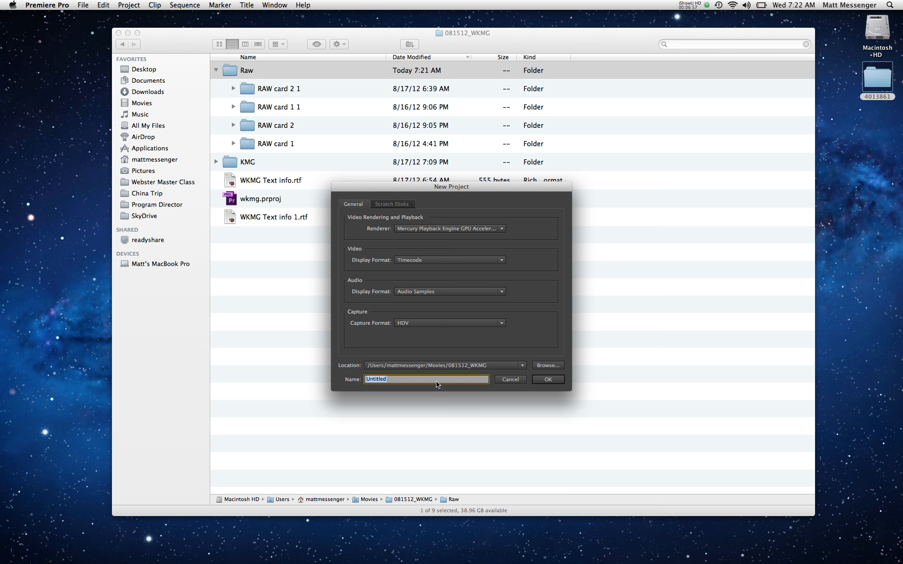
type("WKMG Interviews")
Step: Set the scratch disks for both video previews and audio previews to Same as Project
left_click(397, 203)
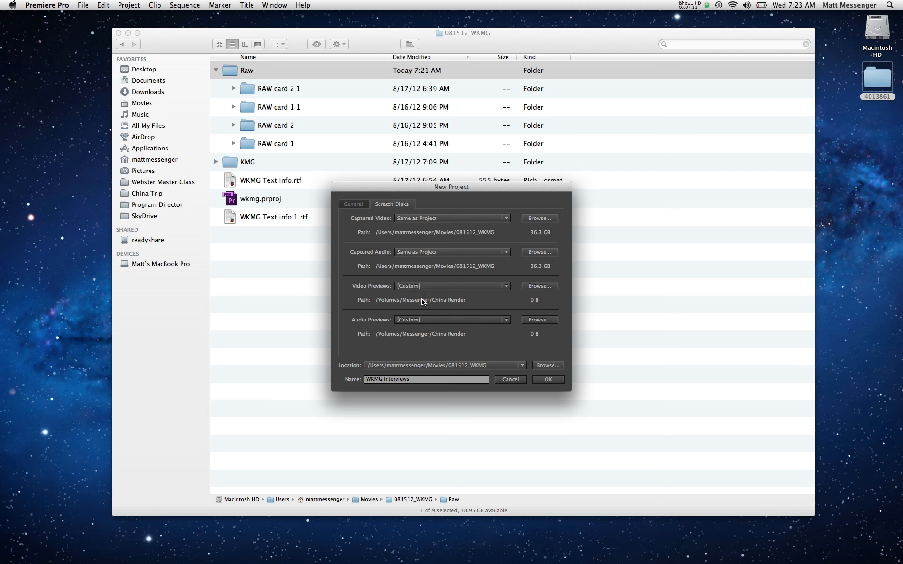
left_click(422, 286)
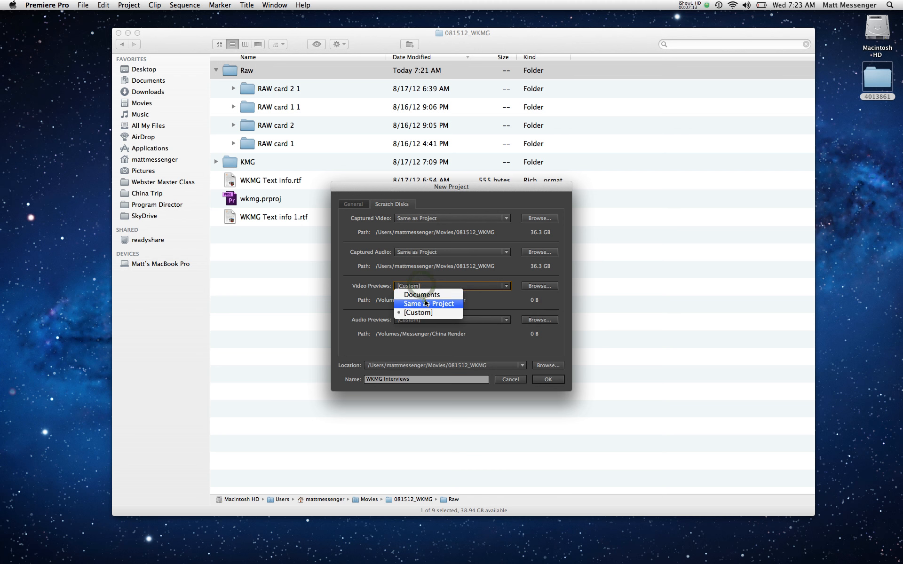
left_click(423, 305)
left_click(422, 326)
left_click(432, 336)
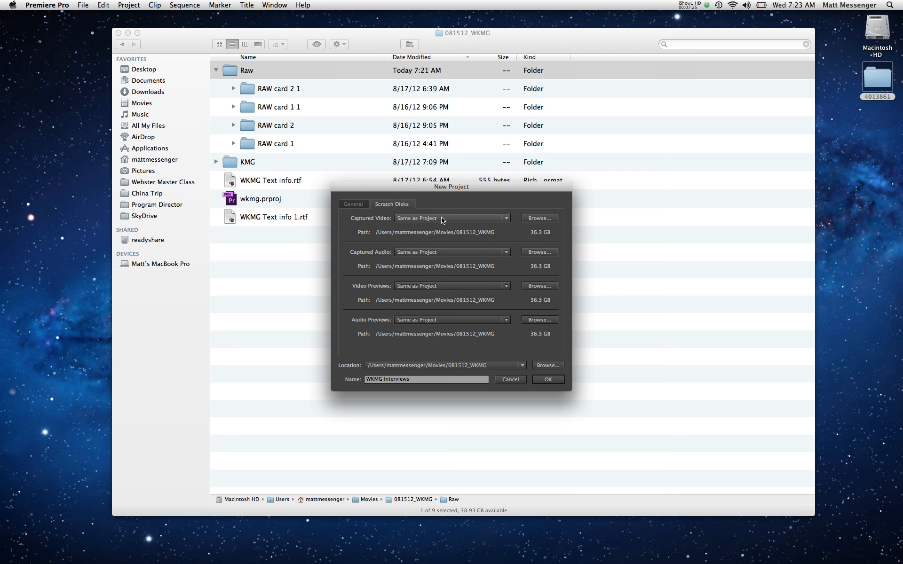
Step: Recheck the general project settings and create the project, agreeing to use the Documents folder for unavailable scratch disks
left_click(361, 203)
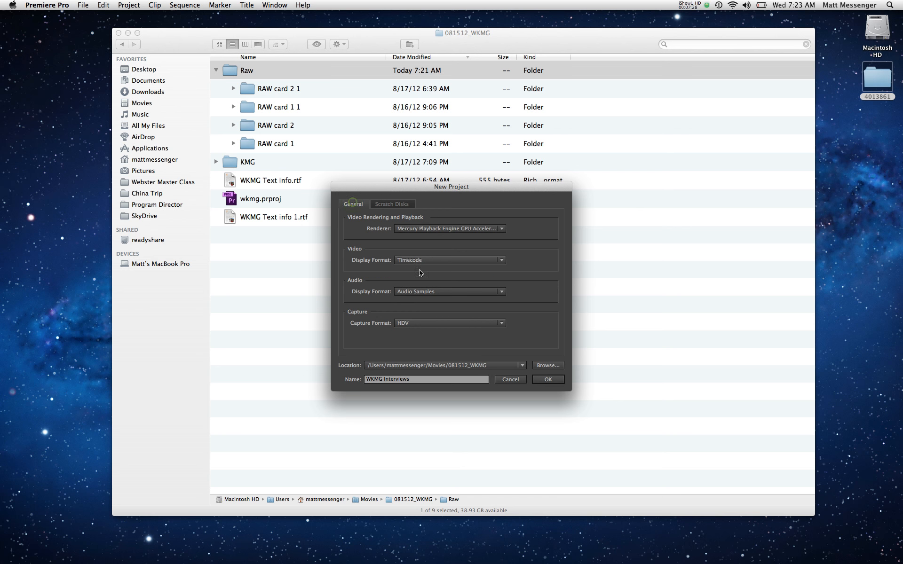
left_click(545, 379)
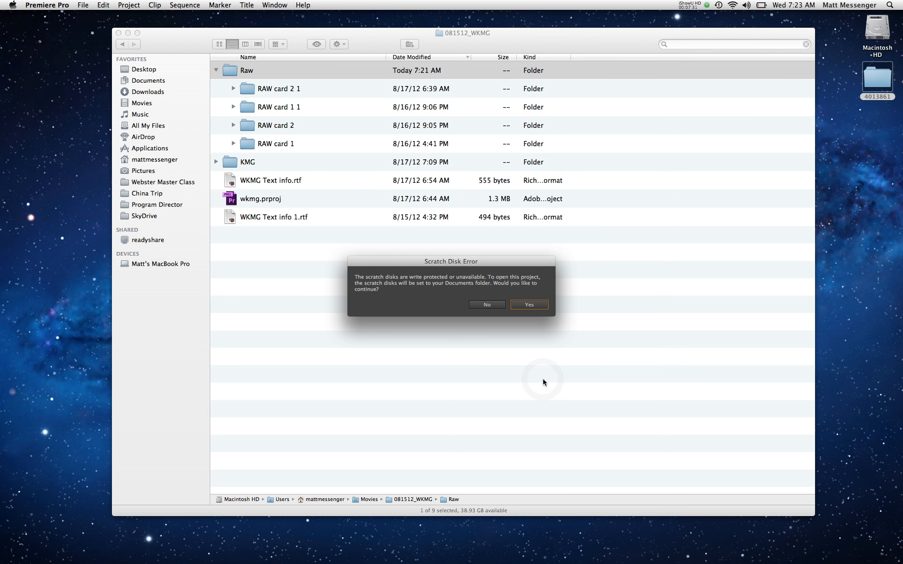
left_click(528, 305)
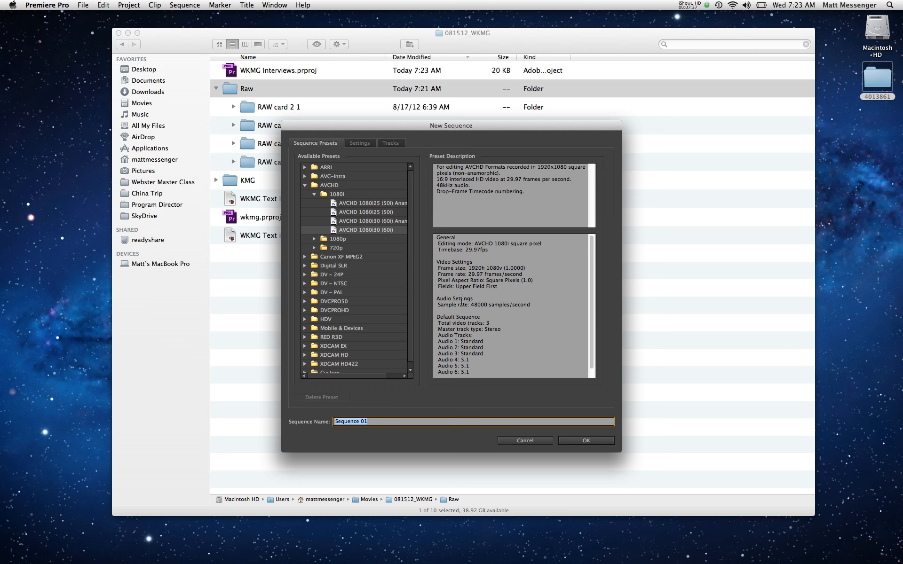
Step: Browse the AVCHD 1080i and 720p sequence presets and select AVCHD 1080i30 (60i)
left_click(307, 191)
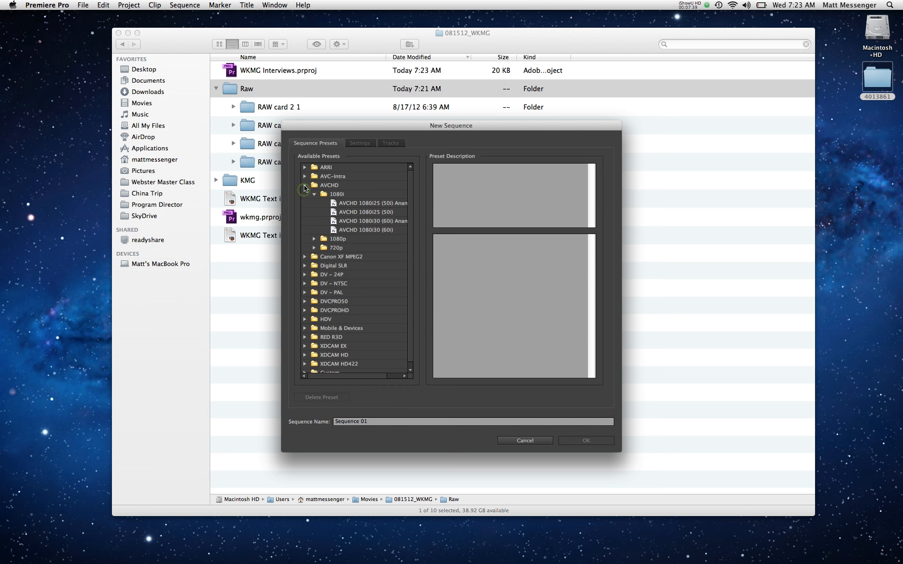
left_click(304, 185)
left_click(305, 185)
left_click(313, 194)
left_click(313, 194)
left_click(367, 230)
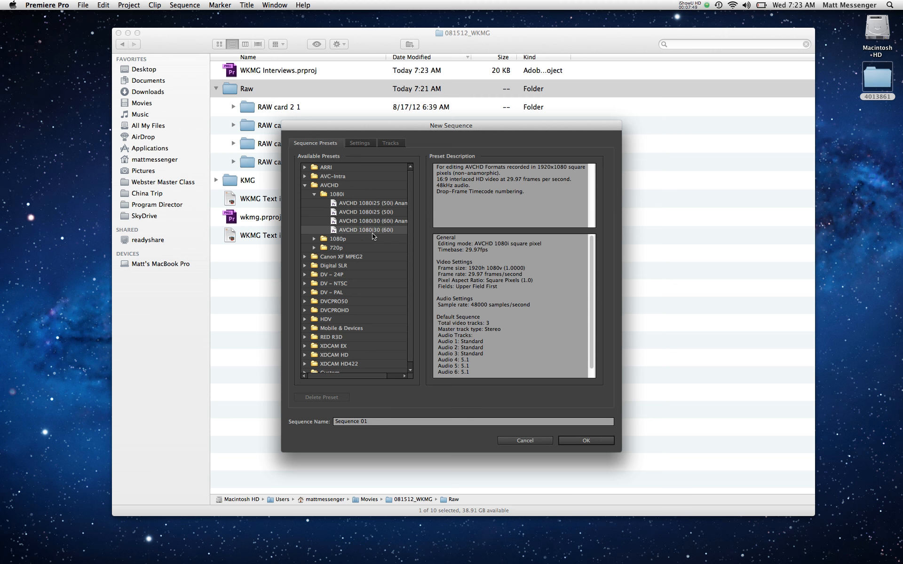
left_click(315, 249)
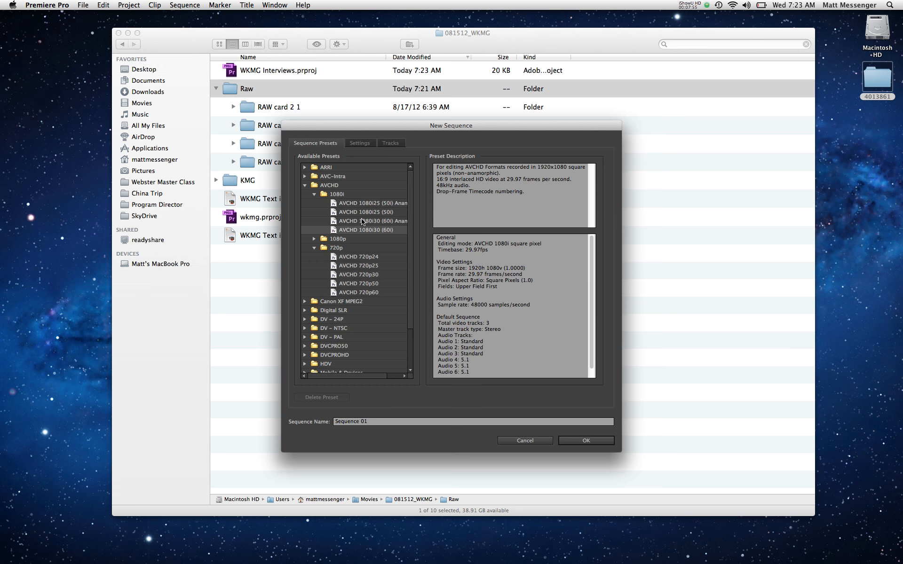
left_click(315, 249)
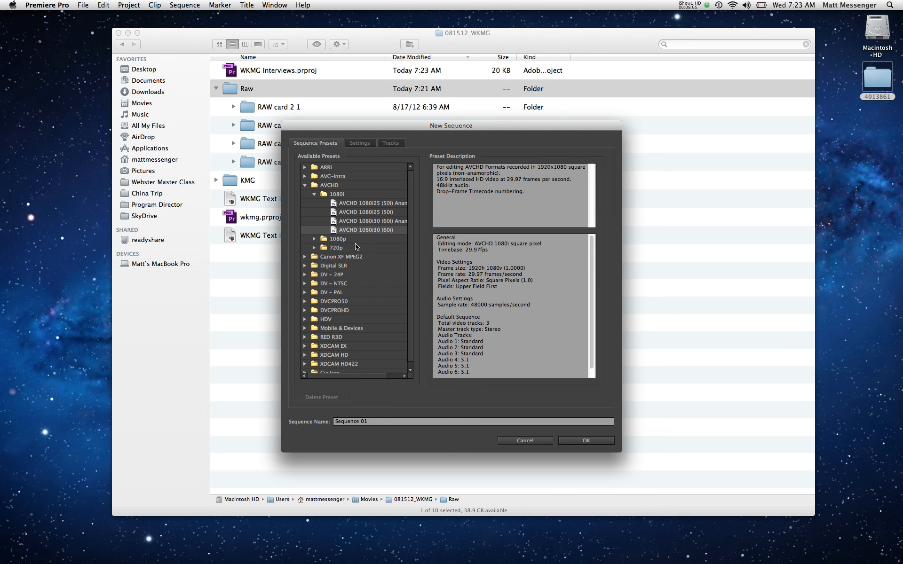
left_click(378, 234)
Step: Review the new sequence's settings and set the track type of Audio 1, Audio 2 and Audio 3 to Mono
left_click(359, 143)
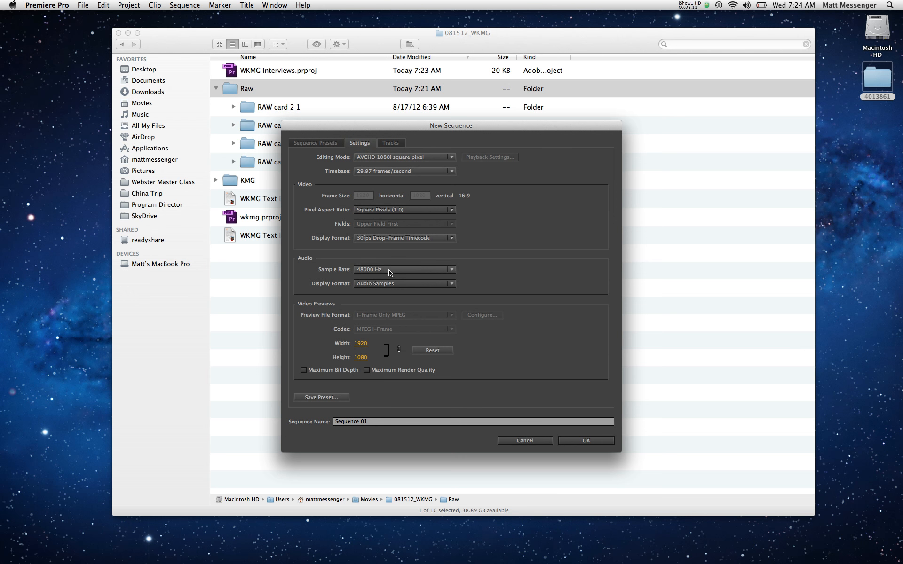
left_click(395, 144)
left_click(359, 145)
left_click(387, 144)
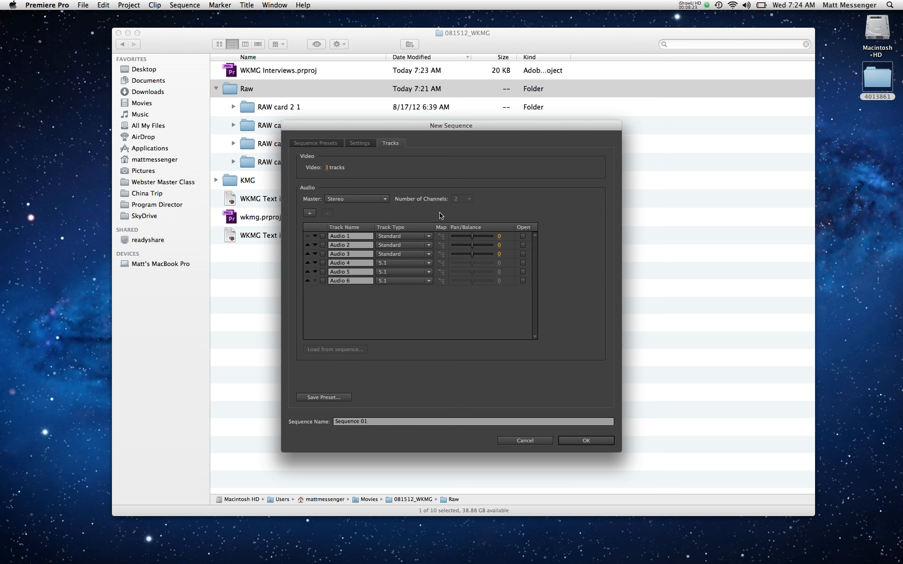
left_click(430, 237)
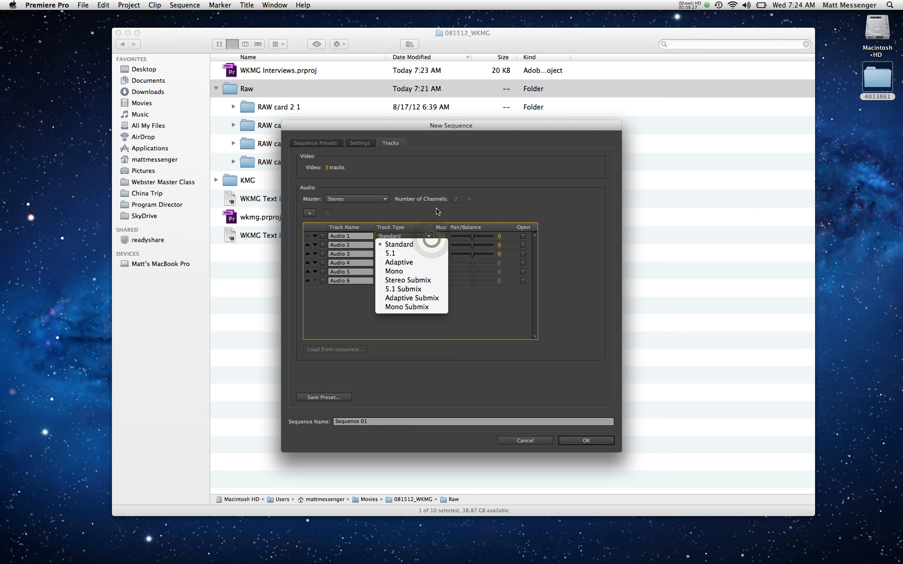
left_click(432, 239)
left_click(431, 238)
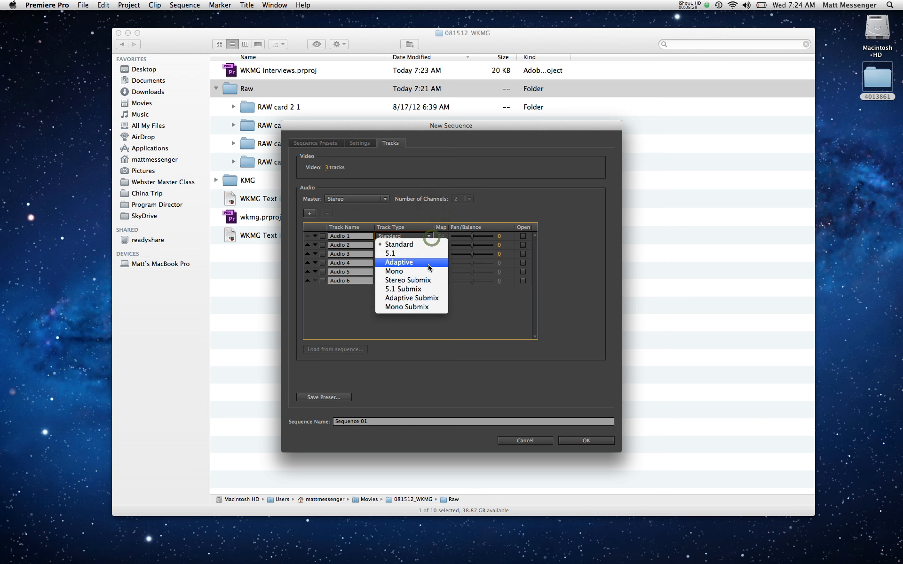
left_click(429, 270)
left_click(429, 245)
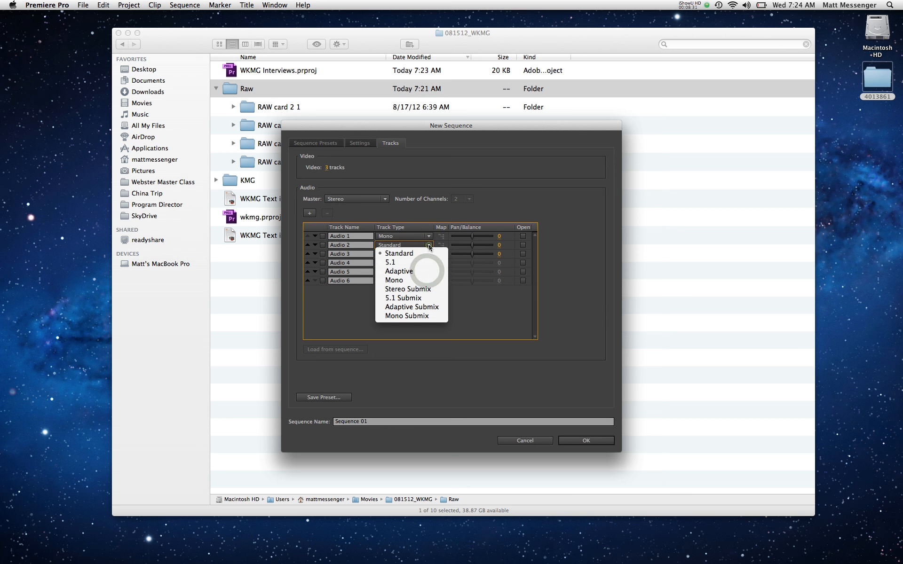
left_click(428, 279)
left_click(429, 254)
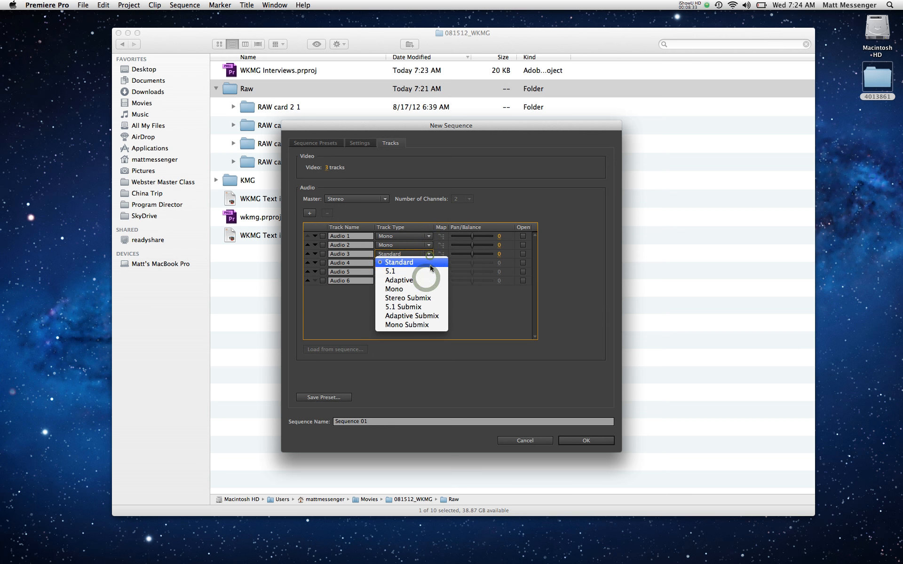
left_click(430, 290)
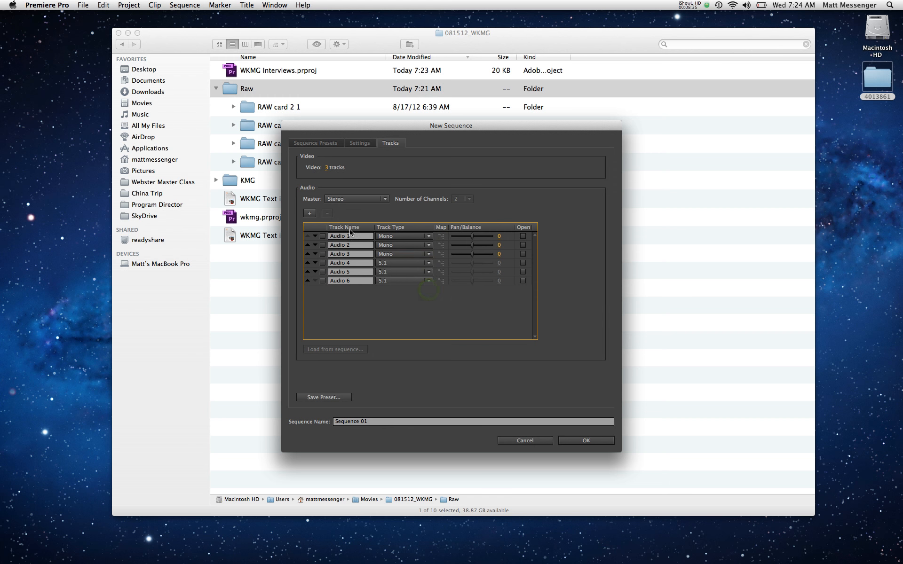
Step: Create Sequence 01 with the configured tracks, and close the duplicate WKMG Interviews project panel
left_click(601, 441)
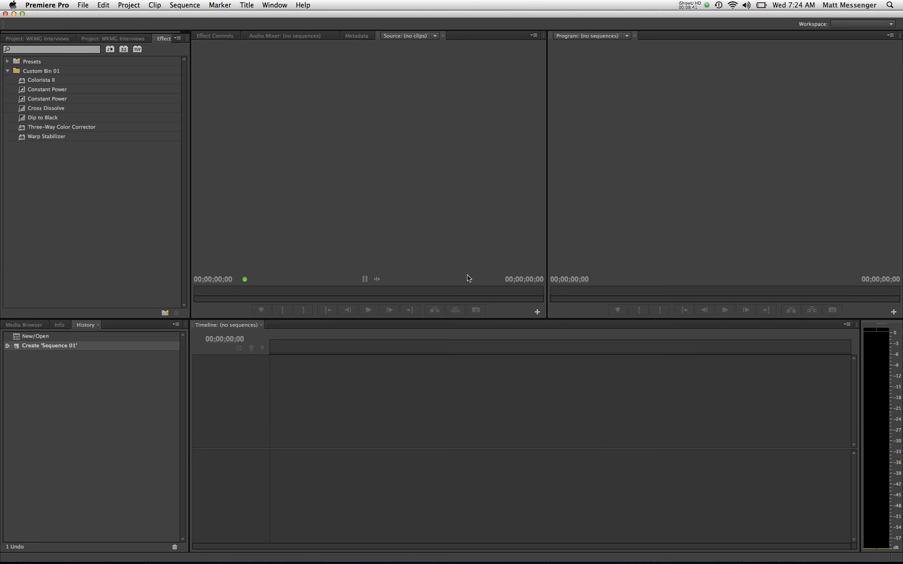
left_click(36, 42)
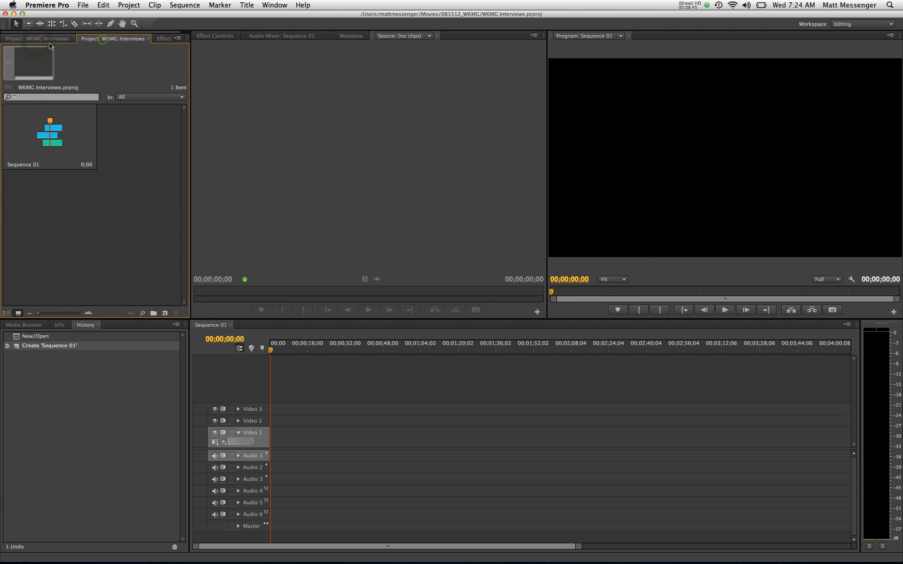
left_click(145, 41)
left_click(148, 38)
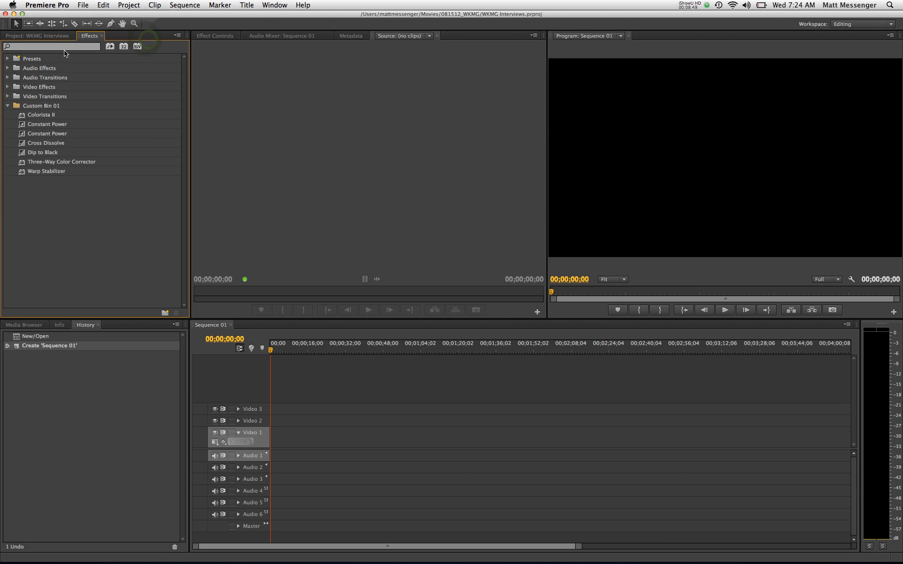
left_click(60, 37)
left_click(86, 265)
Step: Import the entire Raw folder from the 081512_WKMG folder into the WKMG Interviews project
left_click_drag(385, 11, 746, 10)
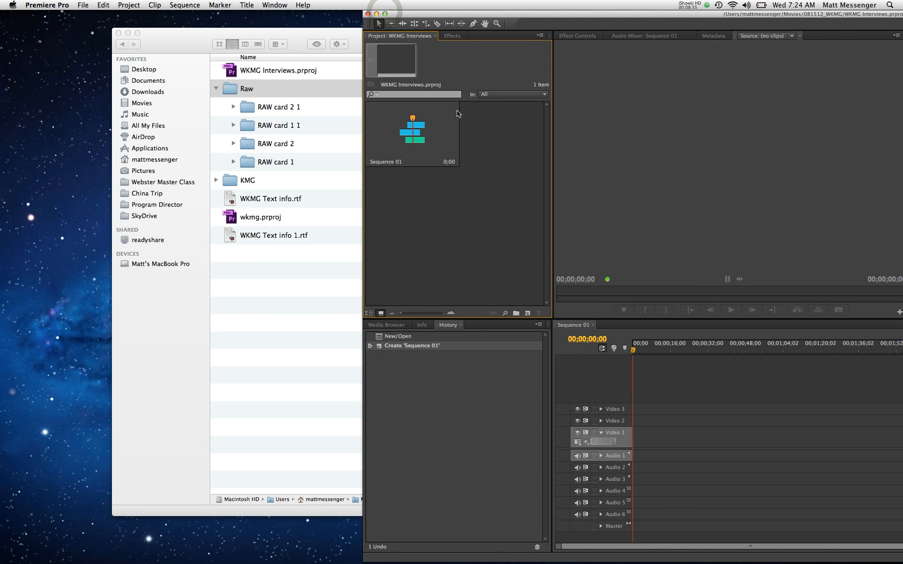
left_click(312, 90)
left_click_drag(357, 38, 398, 305)
left_click_drag(265, 358, 477, 222)
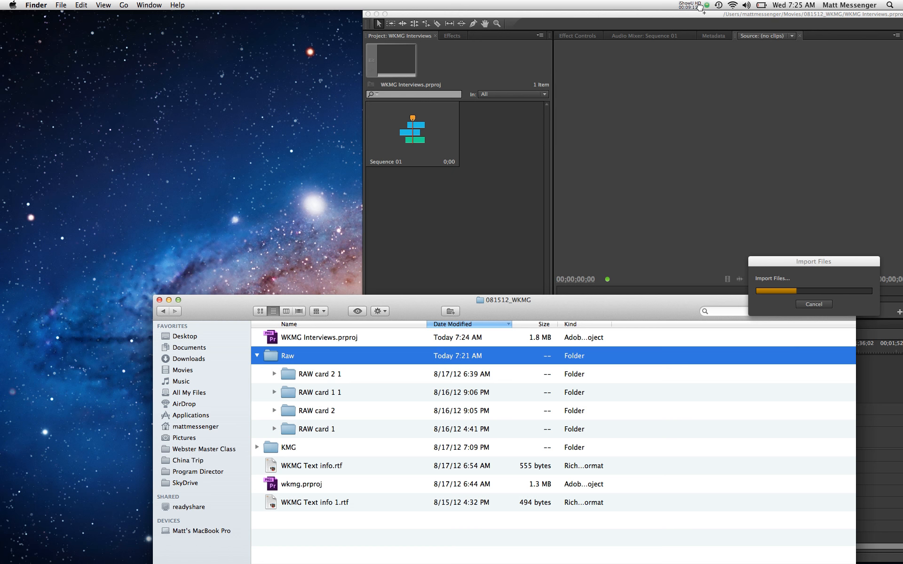
double_click(695, 18)
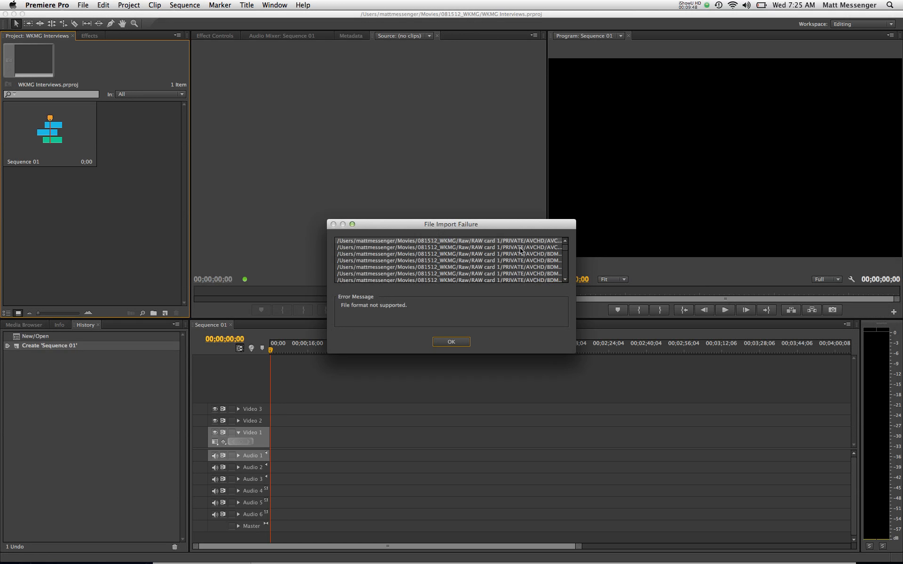
Step: Look through the list of files that failed to import and dismiss the report
scroll(451, 271, "down", 3)
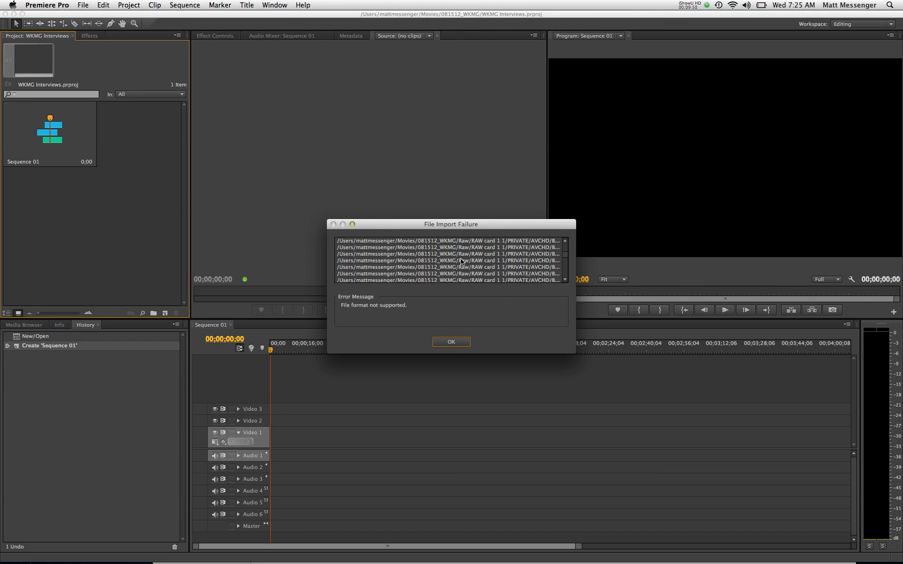
scroll(460, 261, "down", 4)
scroll(461, 261, "down", 1)
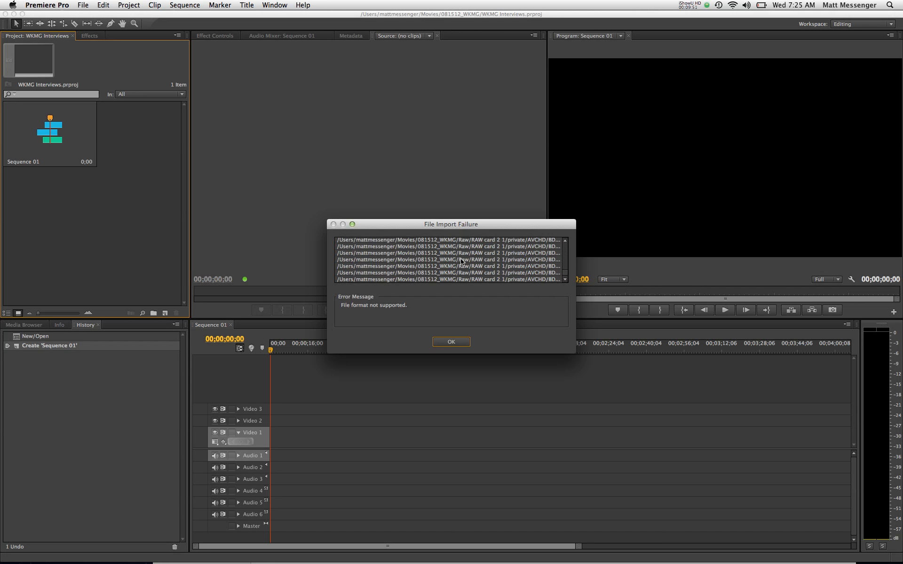
scroll(461, 261, "up", 10)
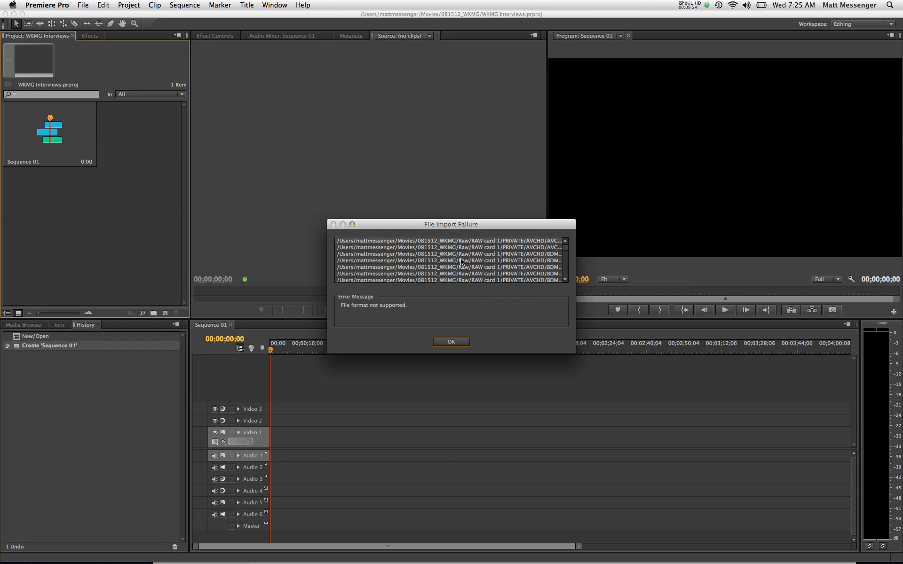
left_click(451, 342)
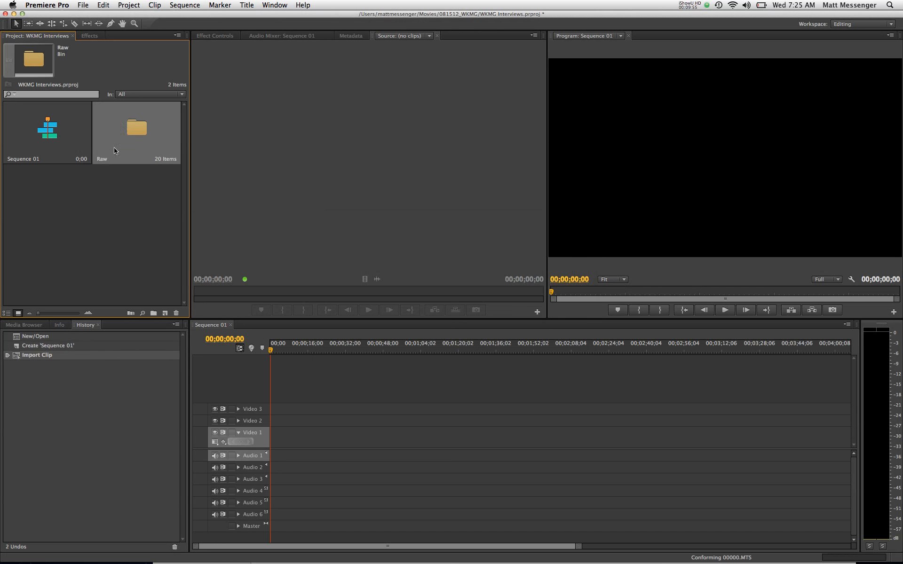
Step: Examine the clips of the imported Raw bin in an enlarged list view, and delete the bin from the project
double_click(126, 126)
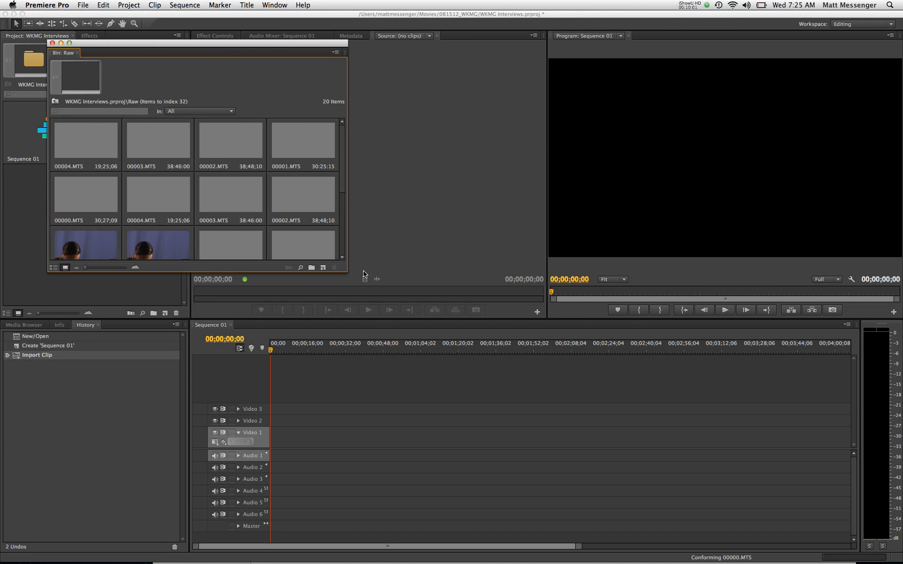
left_click_drag(345, 269, 554, 411)
left_click_drag(603, 439, 634, 460)
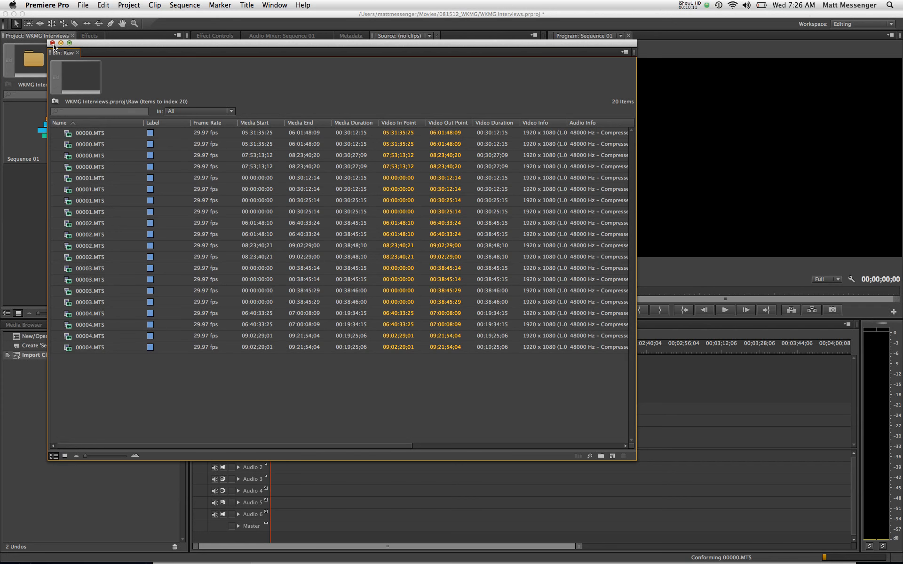
left_click(52, 43)
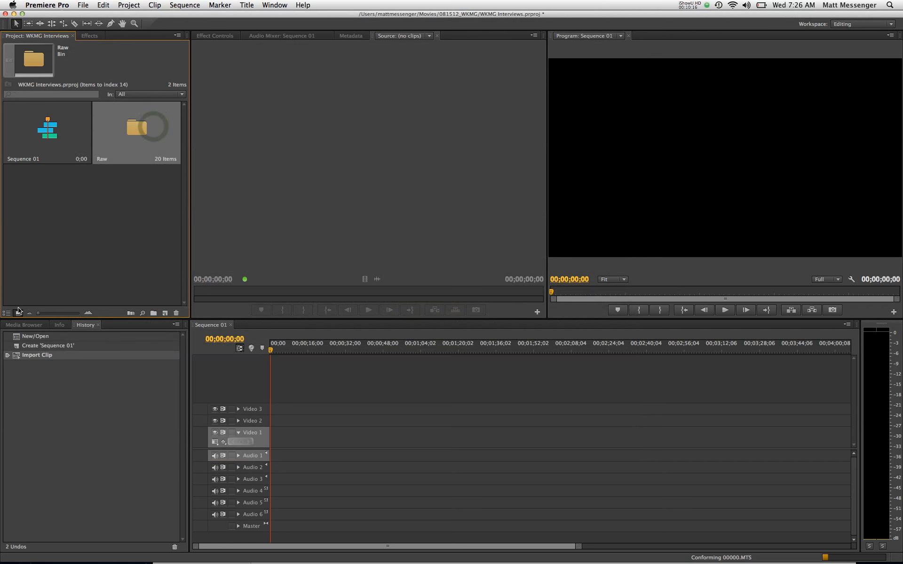
left_click(176, 313)
Step: Create a project bin named Raw Footage and open it in its own window
left_click_drag(265, 16, 536, 22)
left_click(234, 298)
left_click(321, 376)
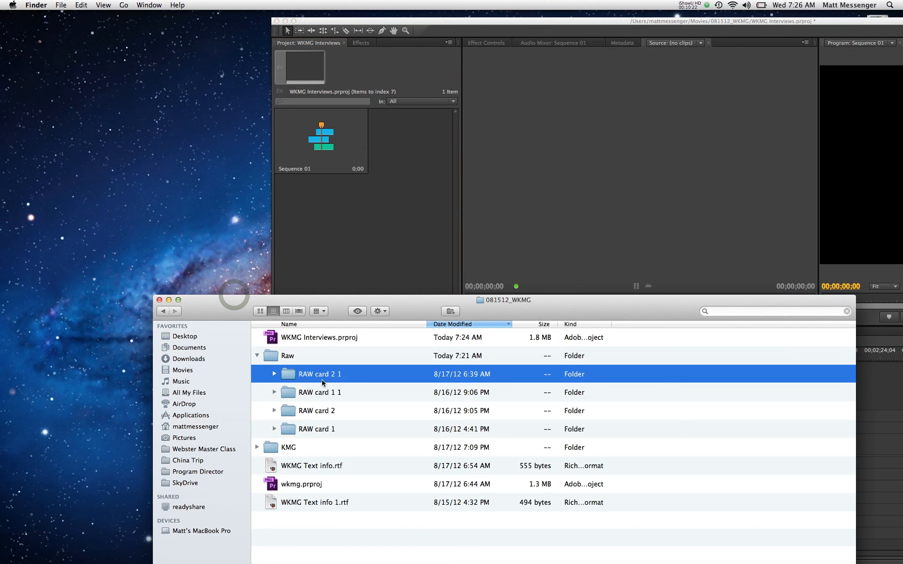
left_click(324, 434)
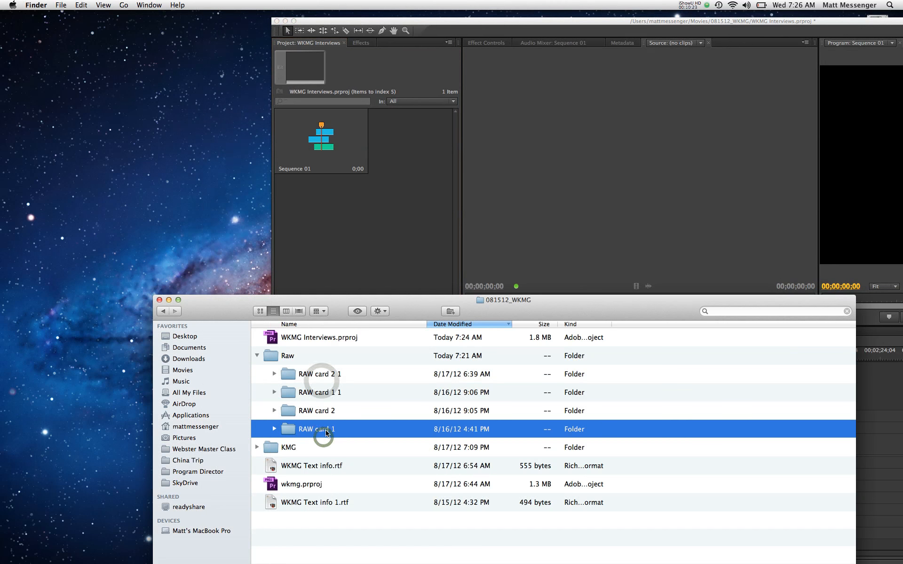
left_click(339, 202)
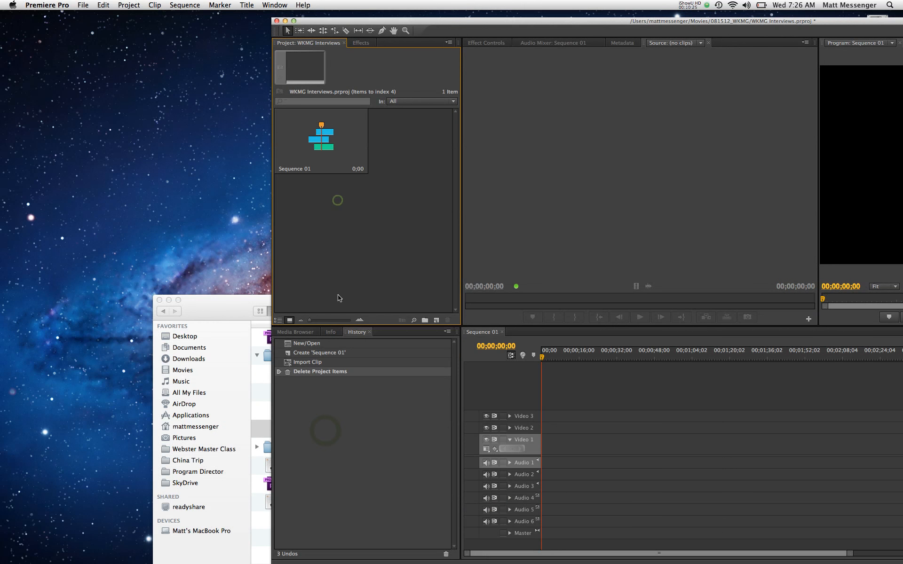
right_click(393, 249)
left_click(409, 269)
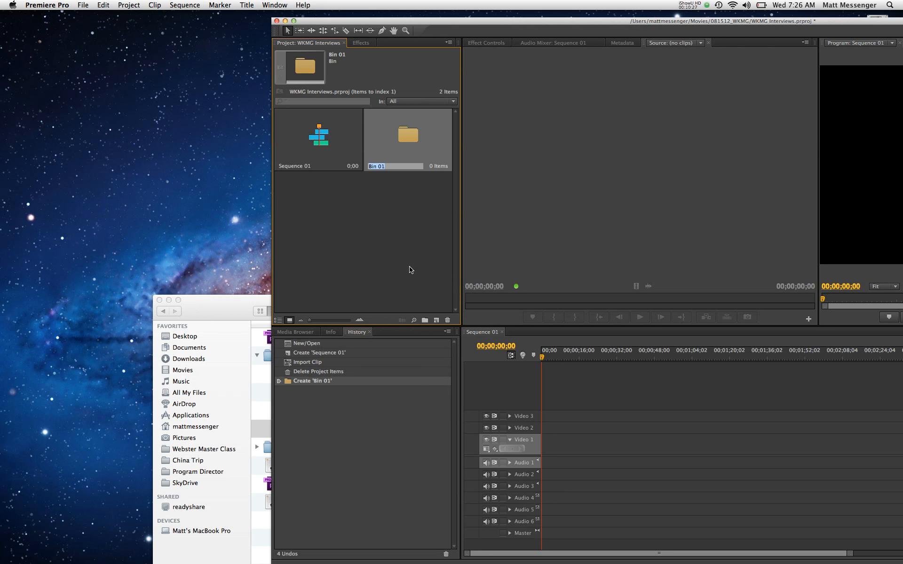
type("Raw Footage")
key("Return")
double_click(400, 128)
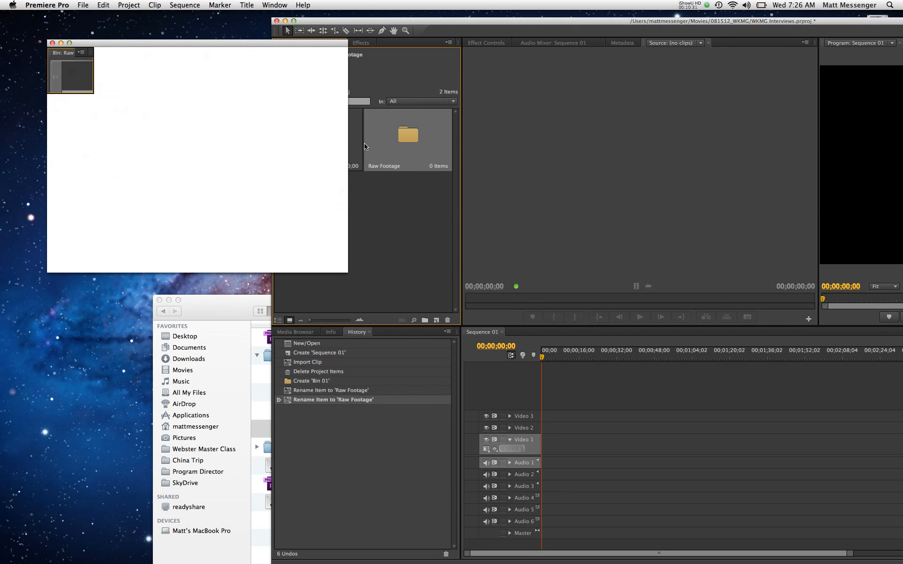
Step: Try to import all four RAW card folders together, and undo their accidental move out of the Raw folder
left_click(228, 307)
left_click(310, 429)
left_click(310, 373, "shift")
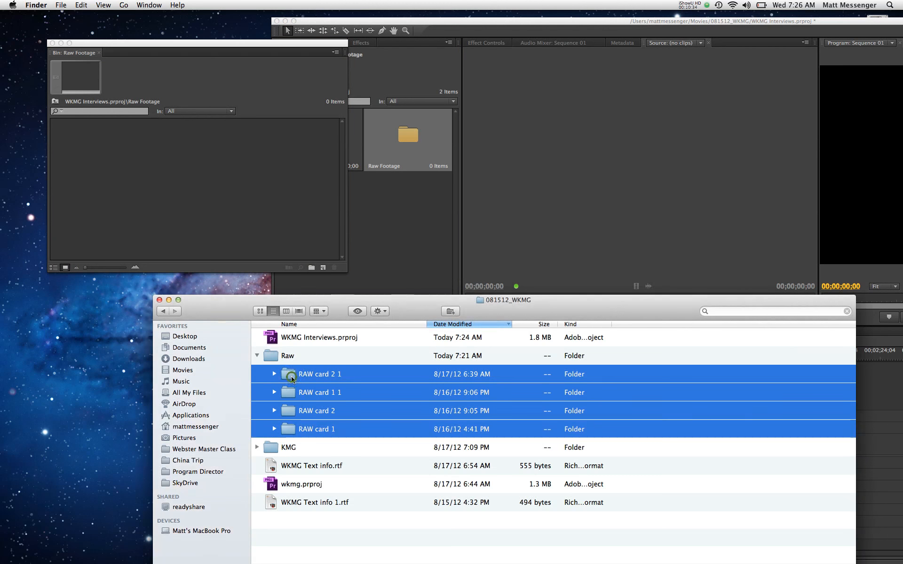
left_click_drag(290, 374, 386, 442)
key("super+z")
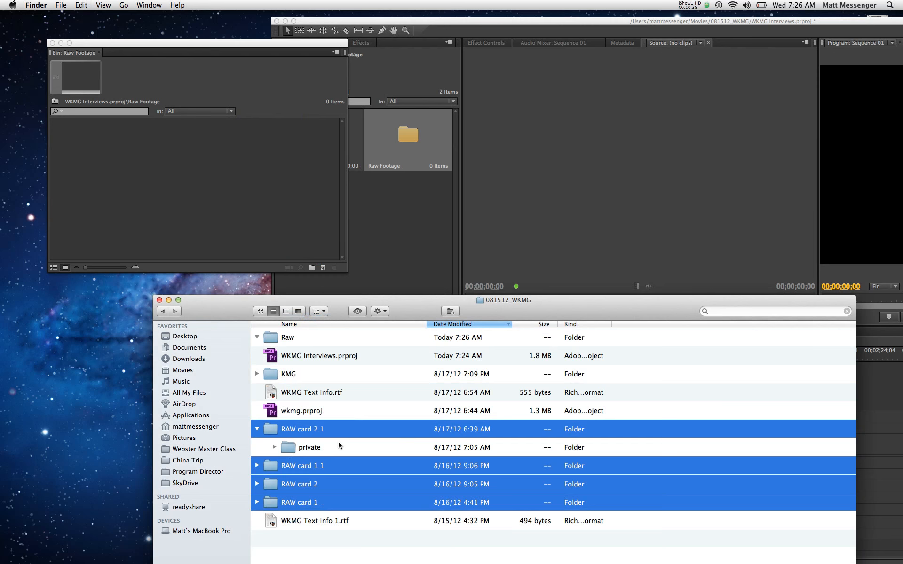
Step: Import the RAW card 2 1 folder into the Raw Footage bin and dismiss the import failure report
left_click(284, 375)
left_click_drag(284, 356, 230, 198)
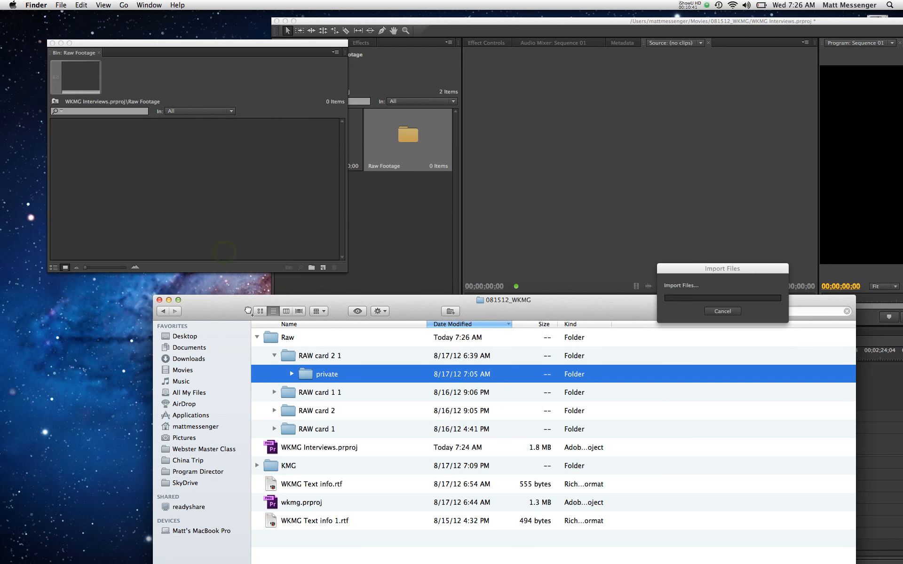
left_click(719, 354)
left_click(722, 349)
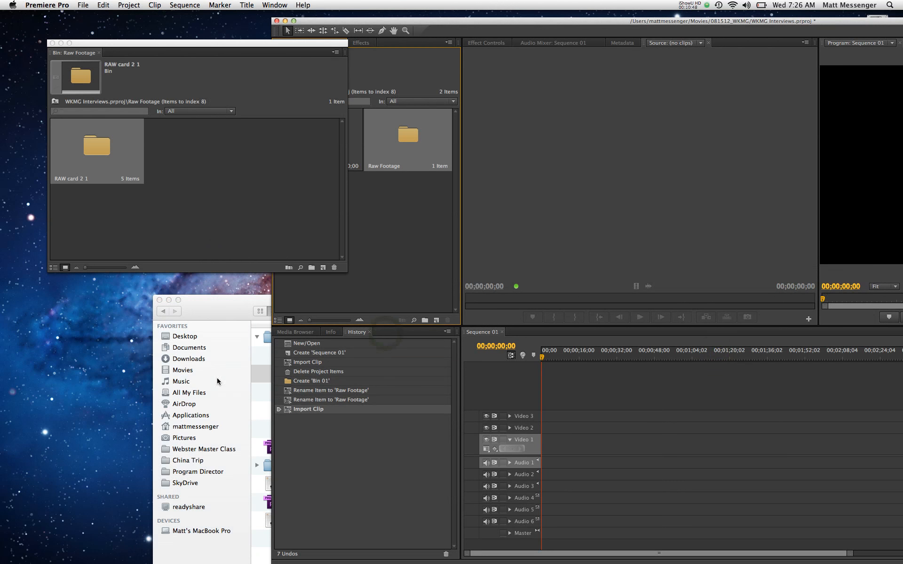
Step: Import the RAW card 1 1 folder into the Raw Footage bin and dismiss the import failure report
left_click(286, 373)
left_click_drag(289, 376, 249, 195)
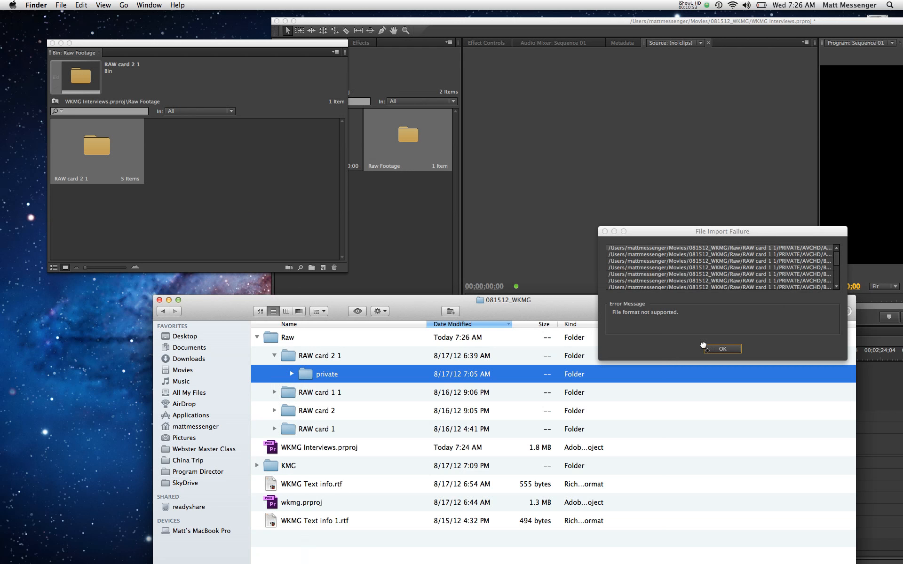
left_click(705, 349)
left_click(728, 350)
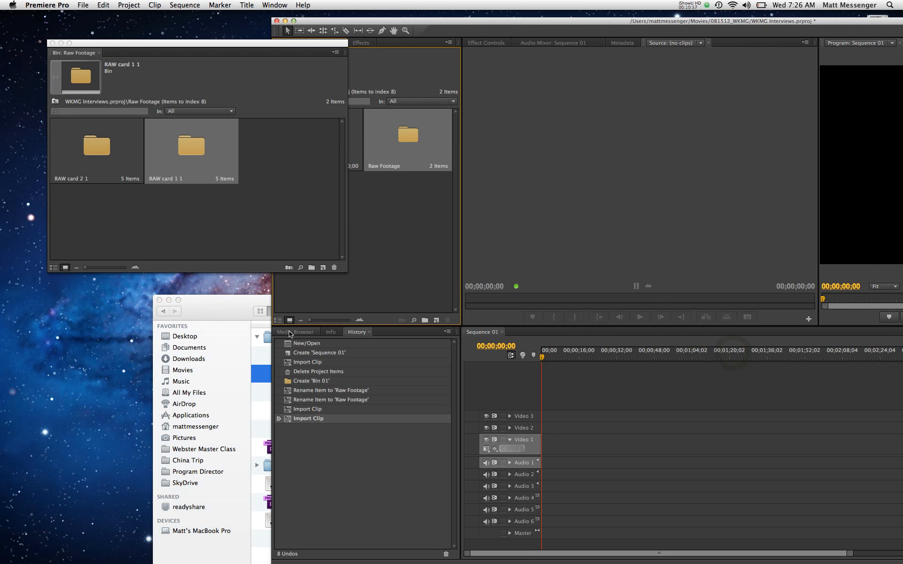
Step: Import the RAW card 2 folder into the Raw Footage bin and dismiss the import failure report
left_click(240, 320)
left_click_drag(301, 411, 259, 260)
left_click(385, 296)
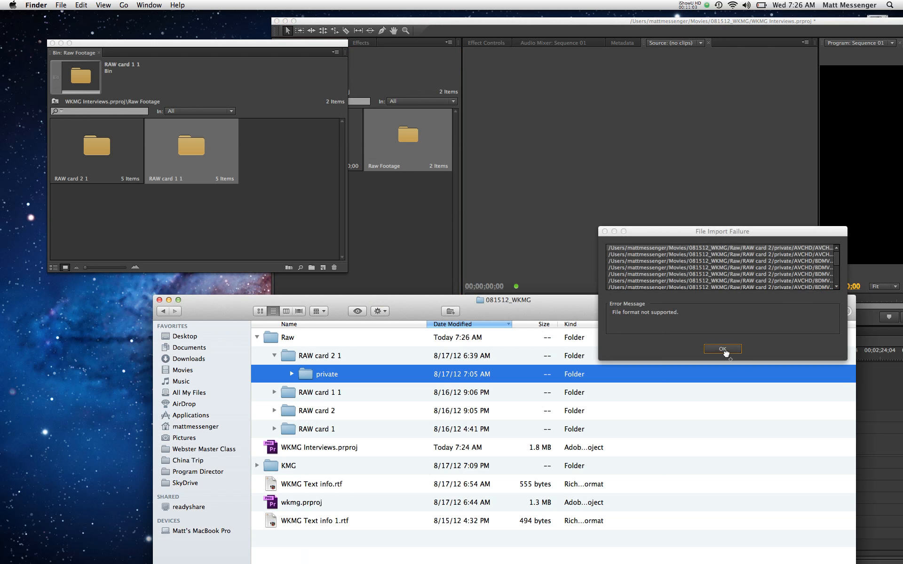
left_click(722, 348)
Step: Import the RAW card 1 folder into the Raw Footage bin and dismiss the import failure report
left_click(253, 396)
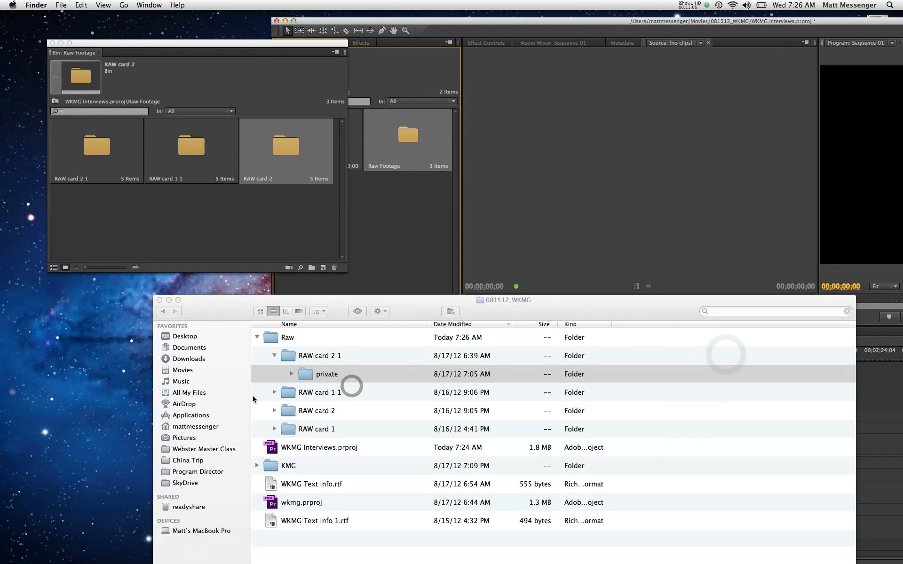
left_click_drag(288, 429, 256, 234)
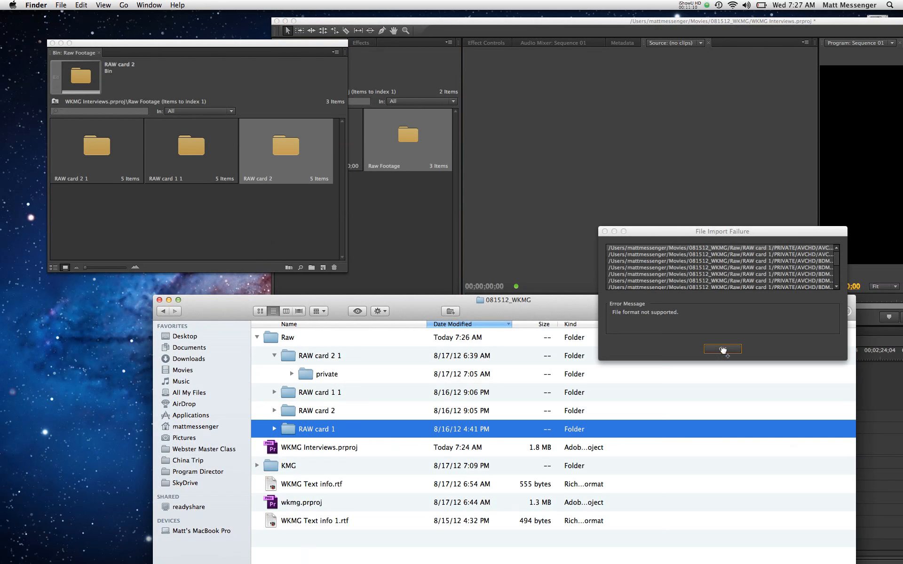
left_click(724, 351)
left_click(724, 351)
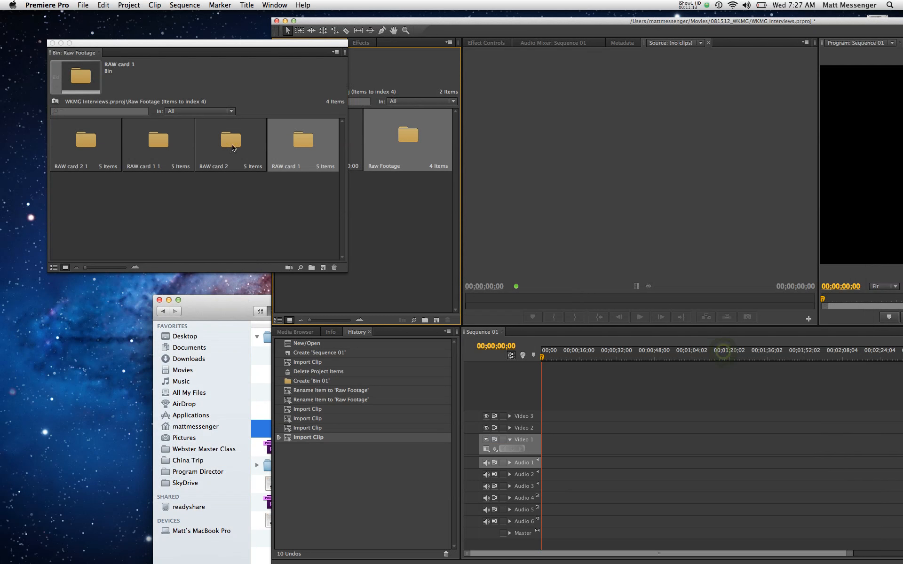
Step: Show the Raw Footage bin as a list and expand RAW card 1 to reveal its clips
left_click(58, 231)
left_click(54, 267)
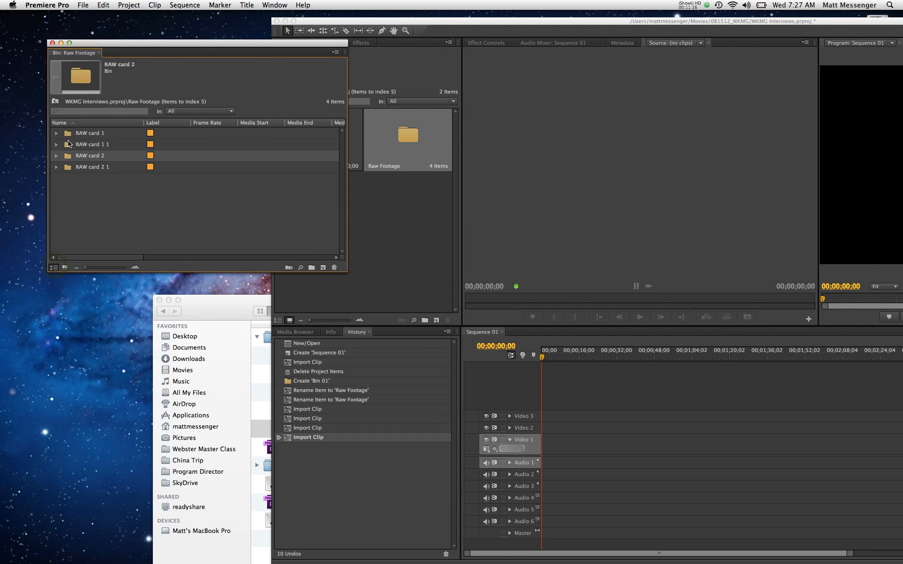
left_click(56, 133)
left_click(84, 145)
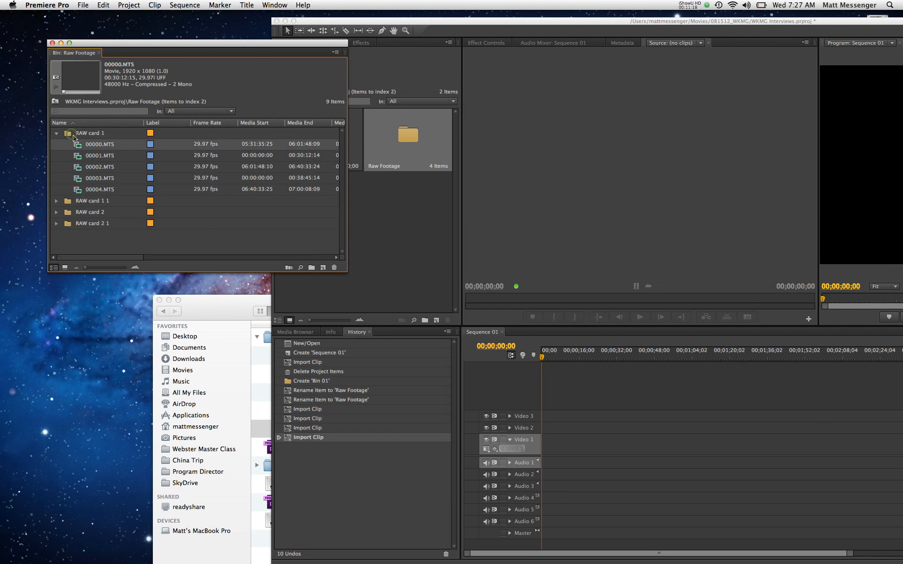
Step: Dock the Raw Footage bin beside the project panel, and move clip 00000.MTS out of the RAW card 1 bin
left_click_drag(76, 53, 439, 85)
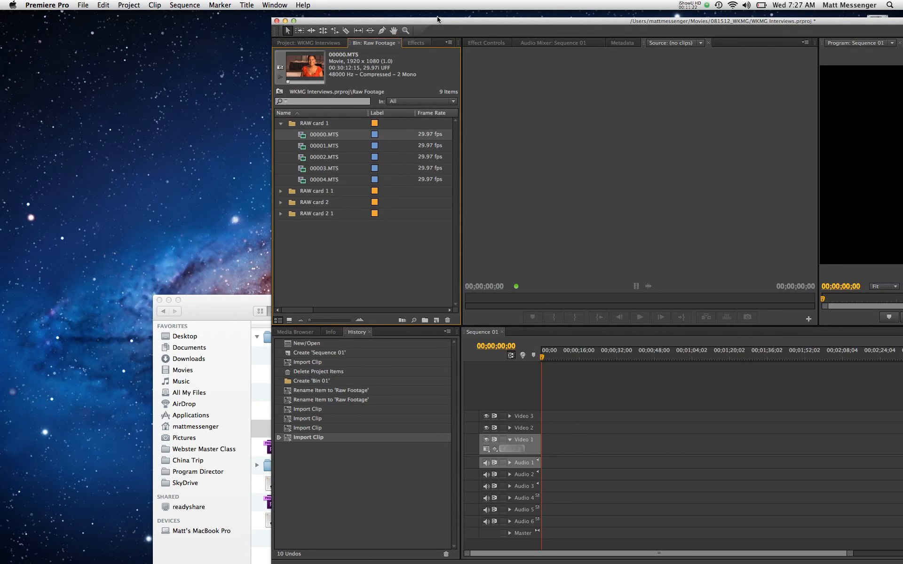
double_click(438, 23)
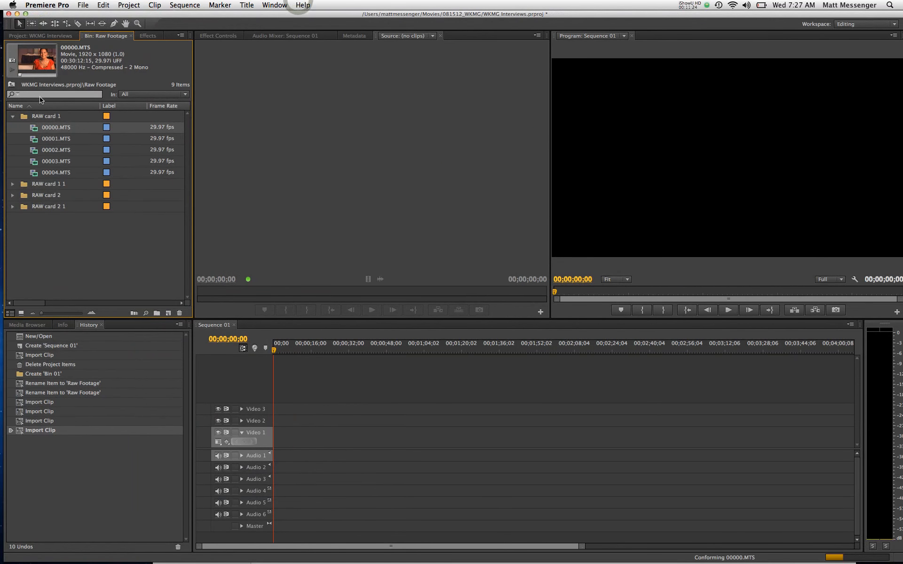
left_click_drag(36, 131, 150, 270)
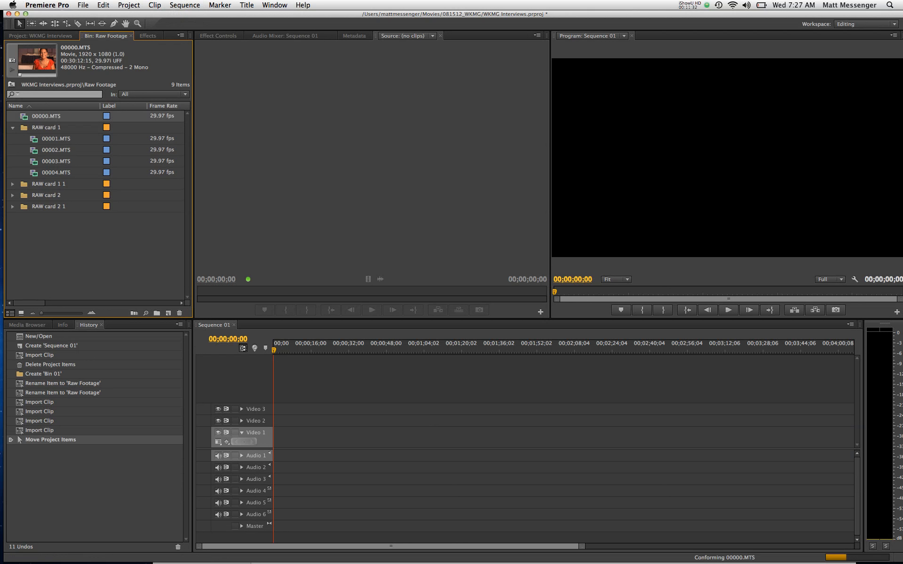
Step: Check the default audio track format for stereo media in the Audio preferences
left_click(47, 5)
mouse_move(62, 32)
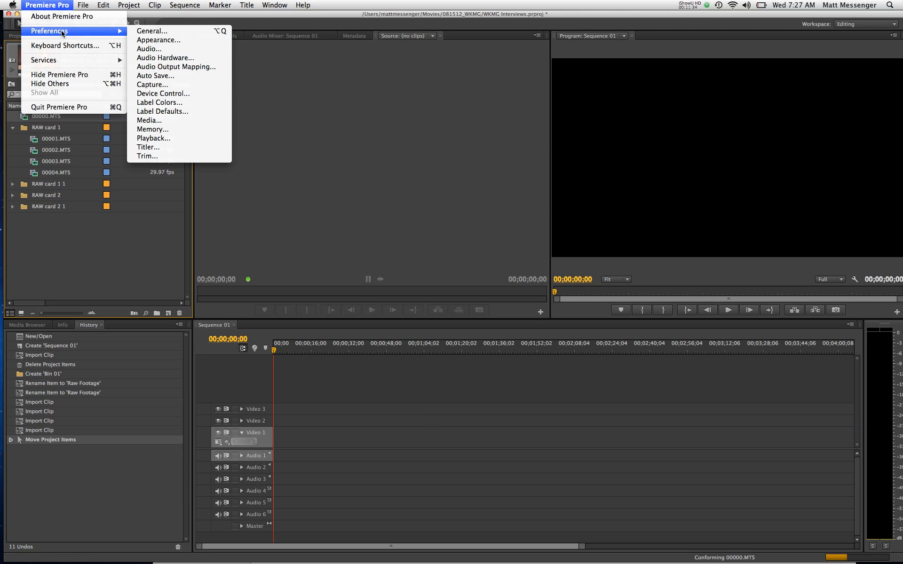
left_click(167, 49)
left_click(373, 203)
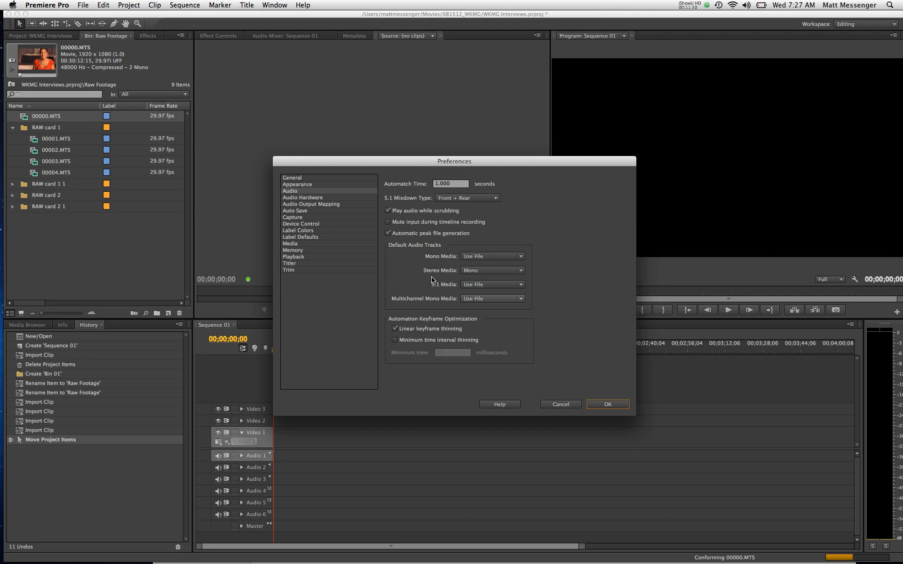
left_click(477, 260)
left_click(475, 261)
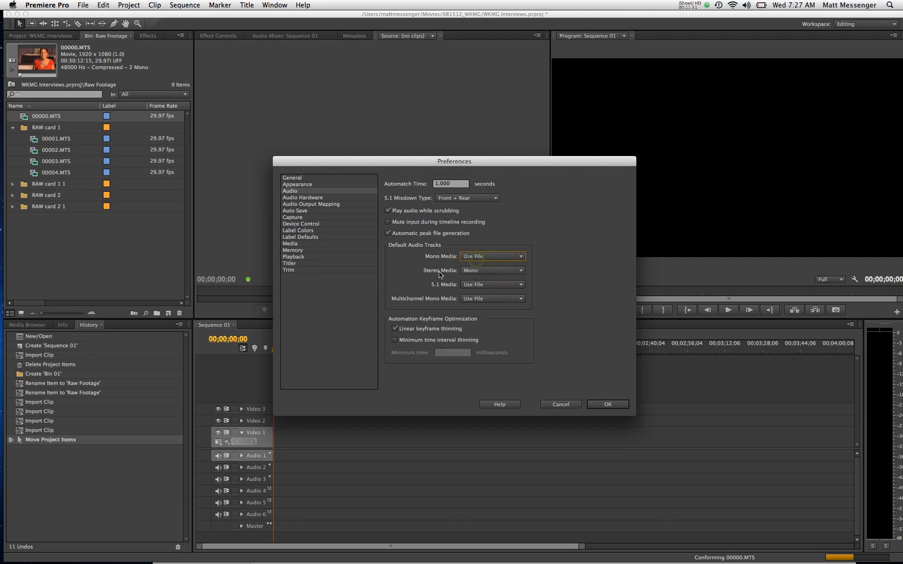
left_click(482, 274)
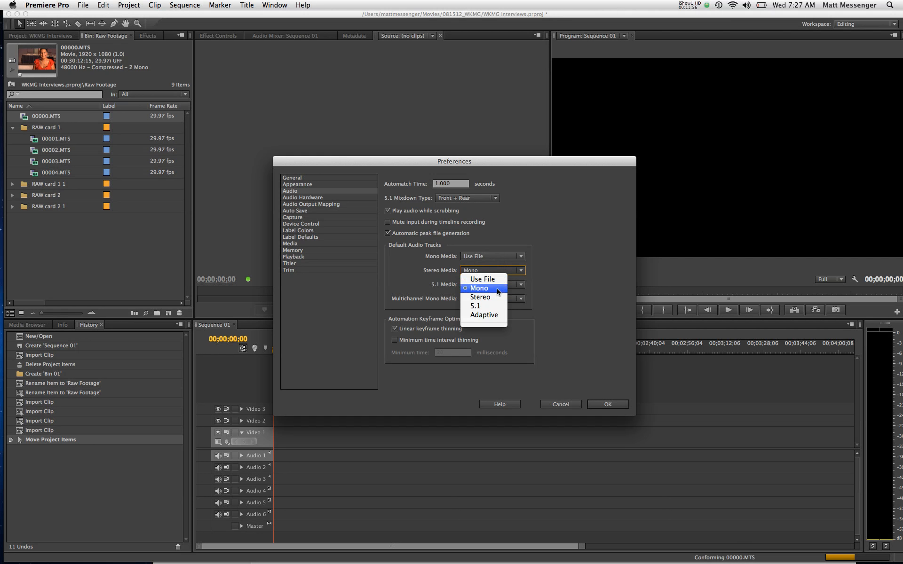
left_click(579, 286)
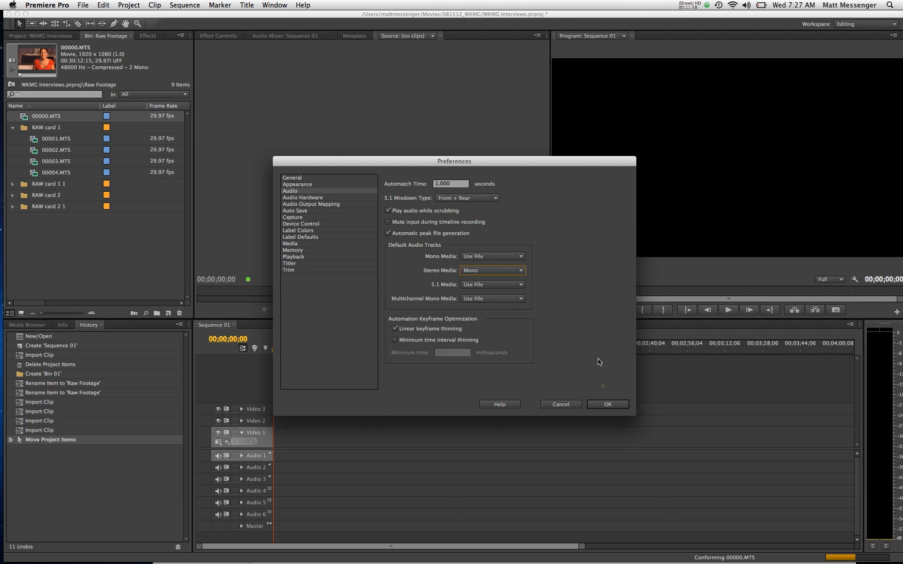
left_click(605, 403)
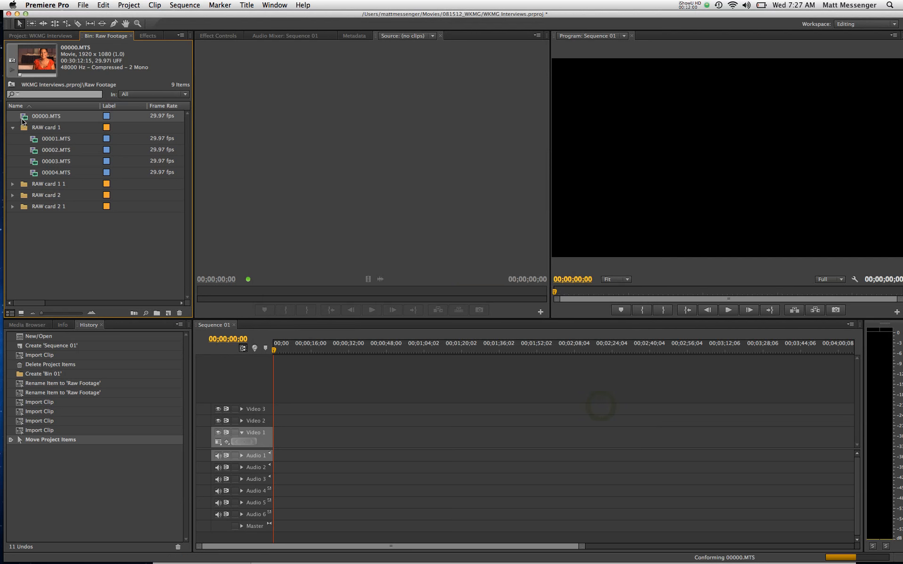
Step: Move 00000.MTS back into the RAW card 1 bin and place it at the start of Sequence 01 on Video 1
left_click_drag(23, 120, 27, 128)
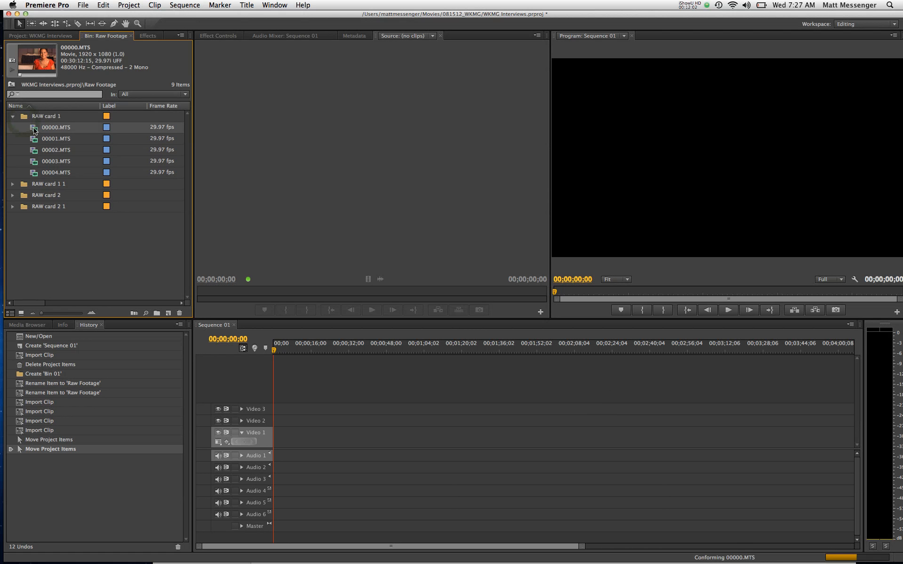
left_click_drag(191, 336, 445, 460)
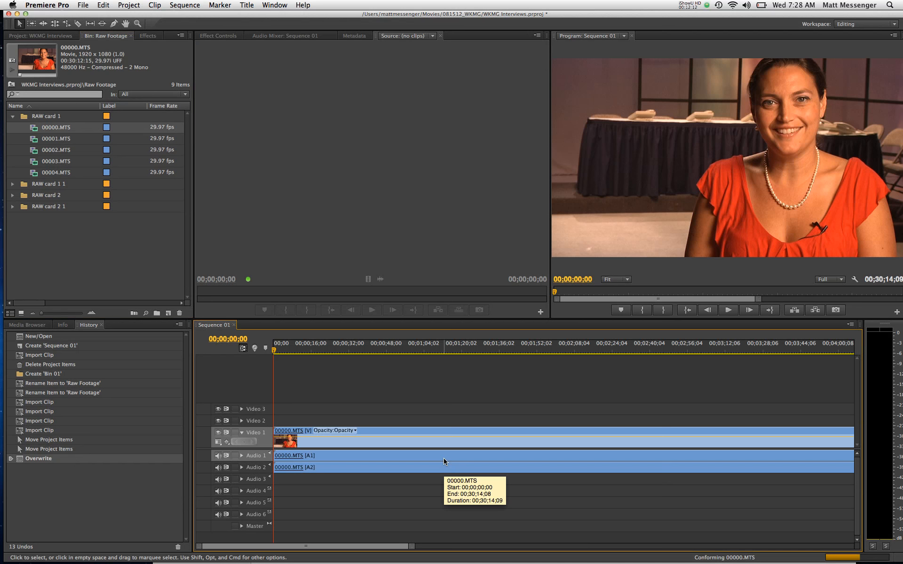
left_click_drag(436, 340, 460, 348)
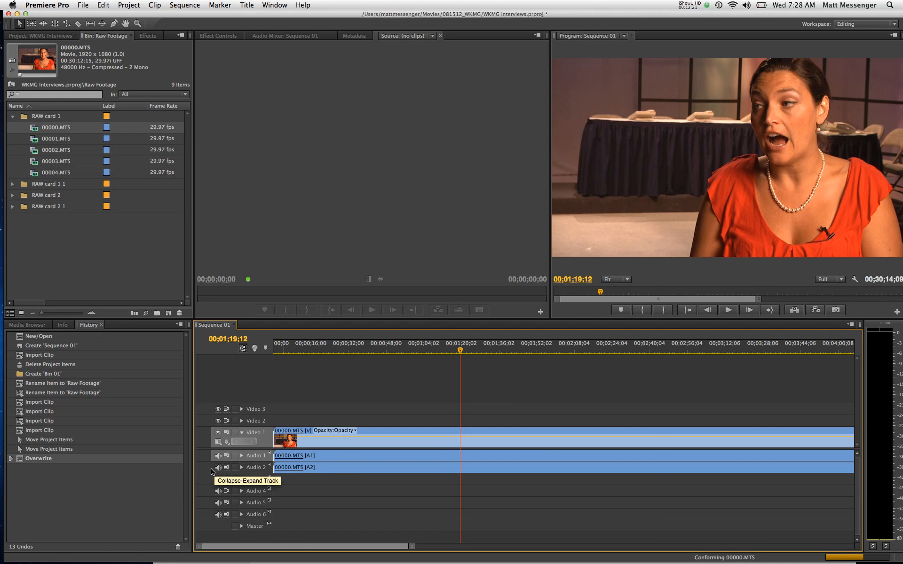
Step: Expand the Audio 2 track and lower the clip's volume level on that track all the way down
left_click(242, 468)
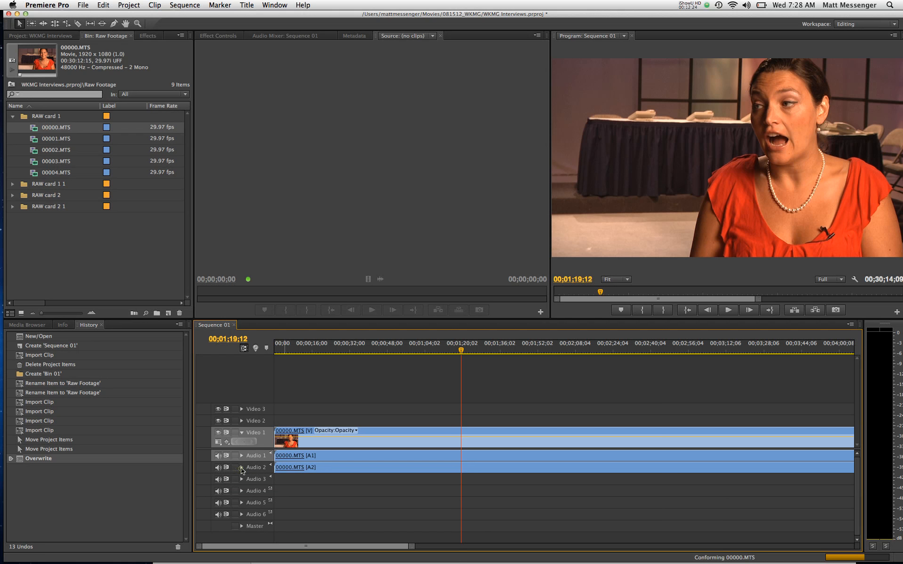
left_click(355, 476)
left_click_drag(363, 508, 344, 480)
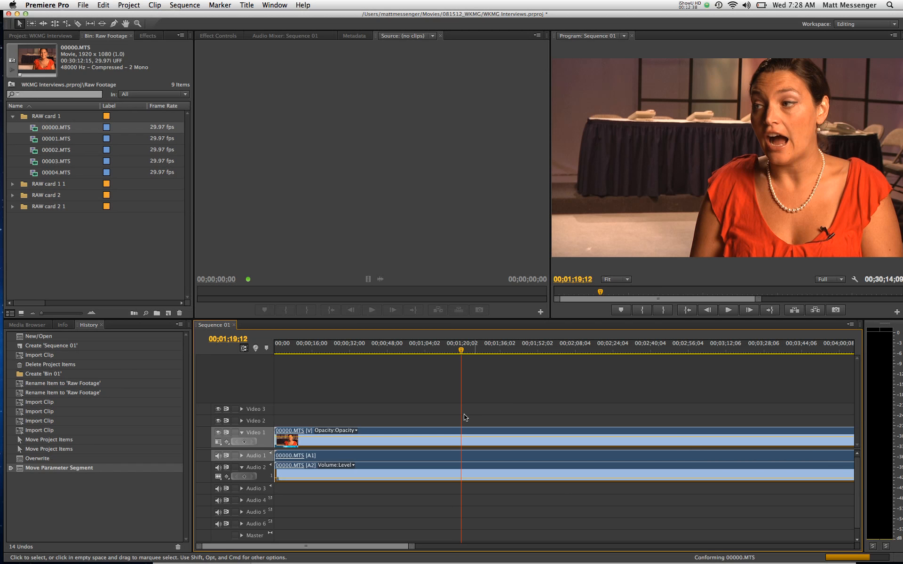
Step: Move the playhead to 00;00;46;17 and delete the 00000.MTS clip from Sequence 01
left_click(384, 350)
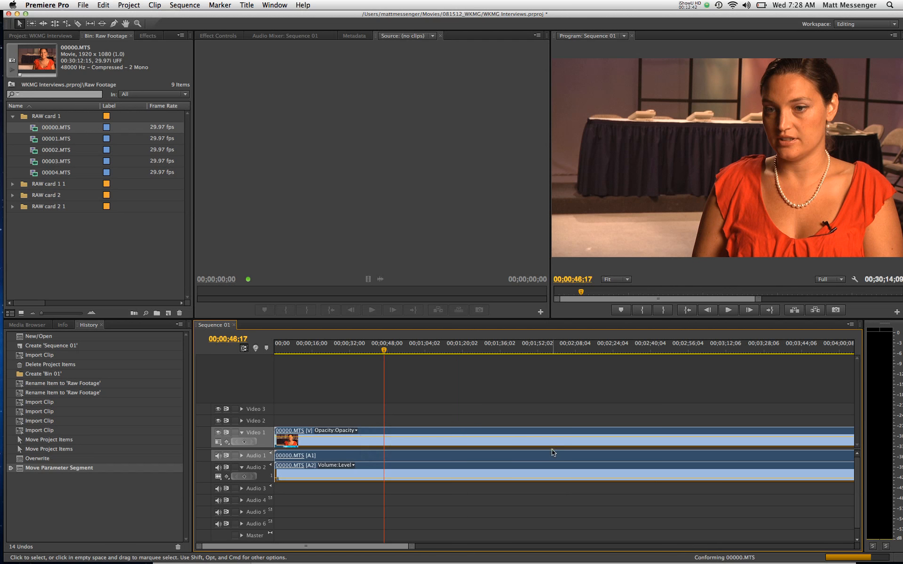
key("Delete")
Step: Load 00000.MTS into the Source monitor, mark In and Out points around a section of about 00:05:56:20, and return the playhead to the clip's start
left_click_drag(36, 131, 238, 199)
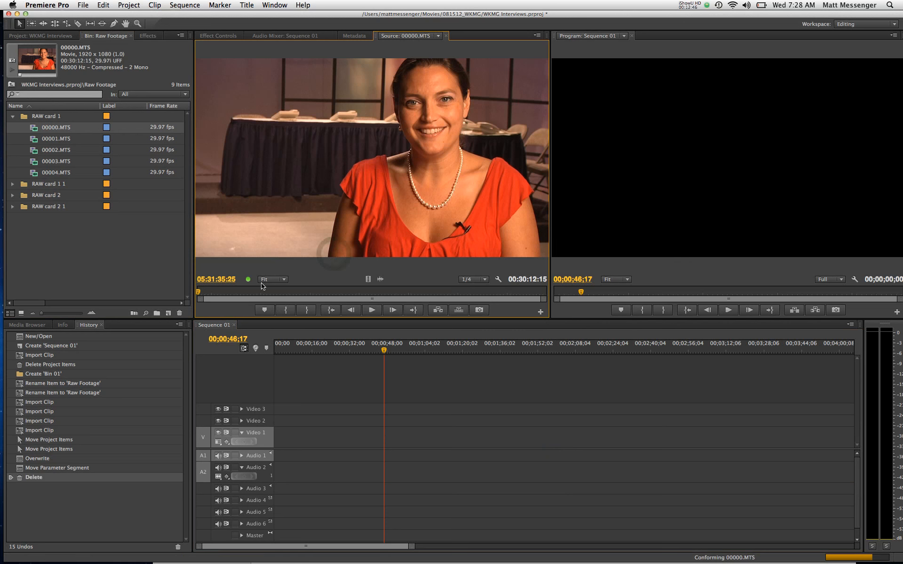
left_click(416, 300)
left_click_drag(416, 301, 238, 296)
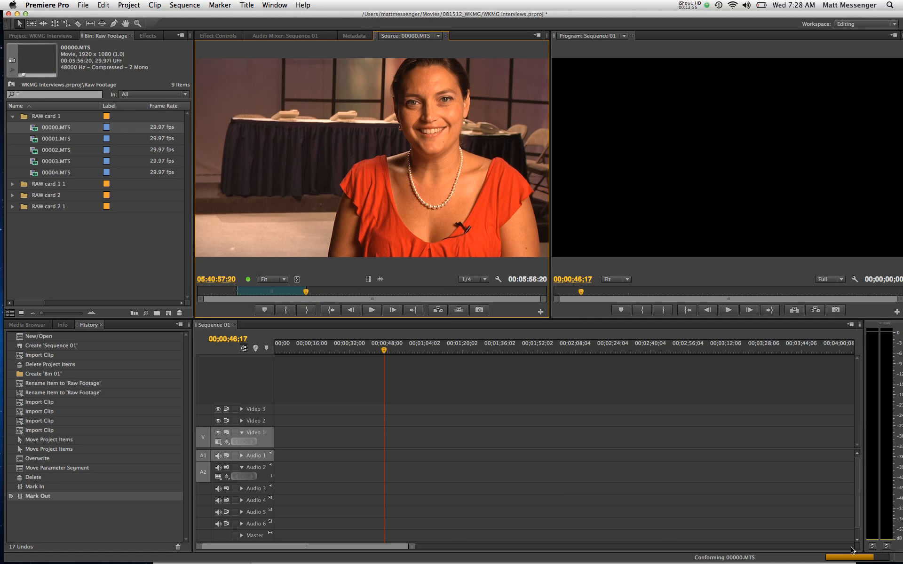
left_click_drag(305, 292, 193, 292)
left_click(707, 6)
left_click(707, 6)
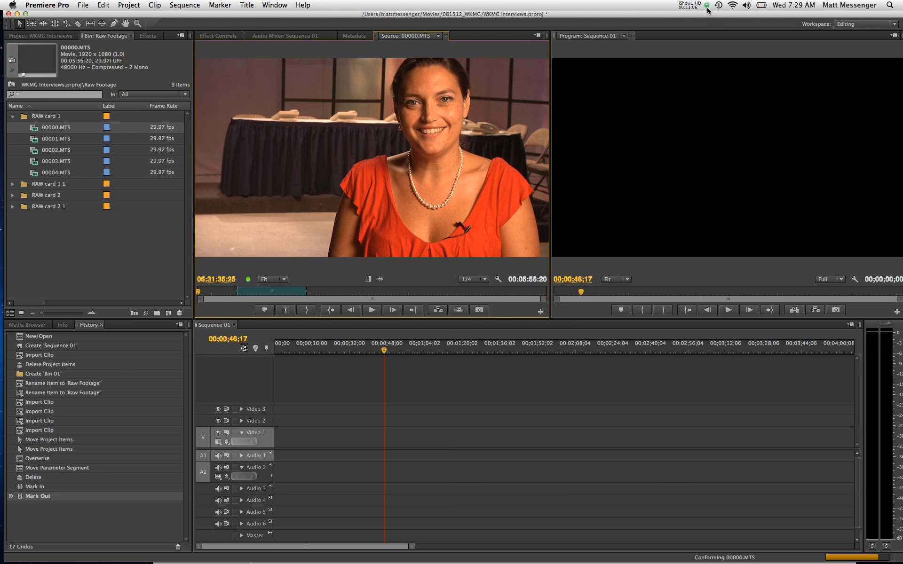
left_click(707, 5)
left_click(707, 7)
left_click(707, 7)
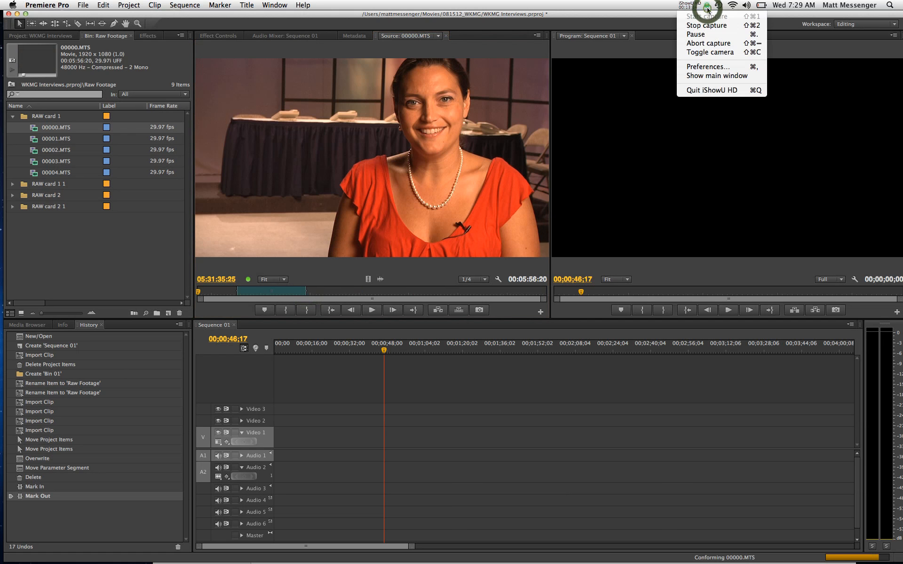
left_click(710, 28)
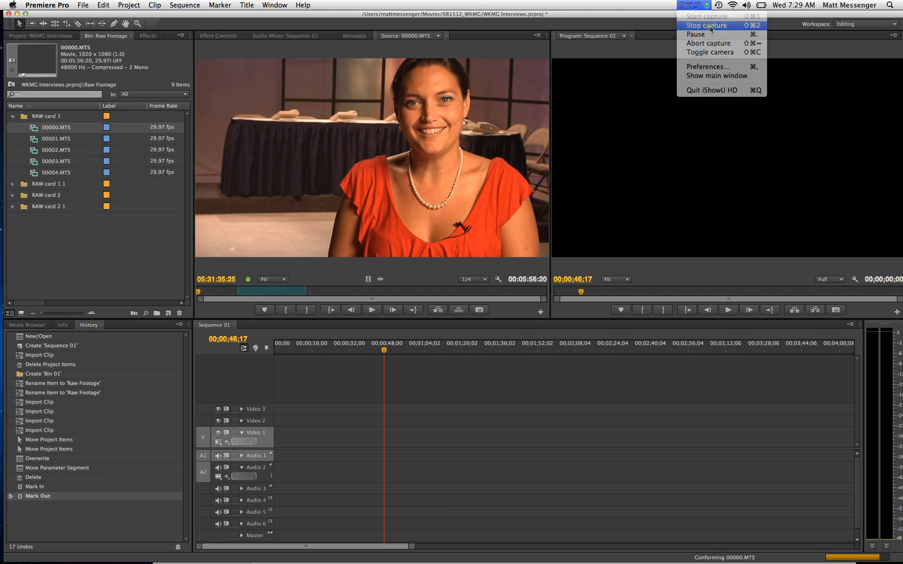